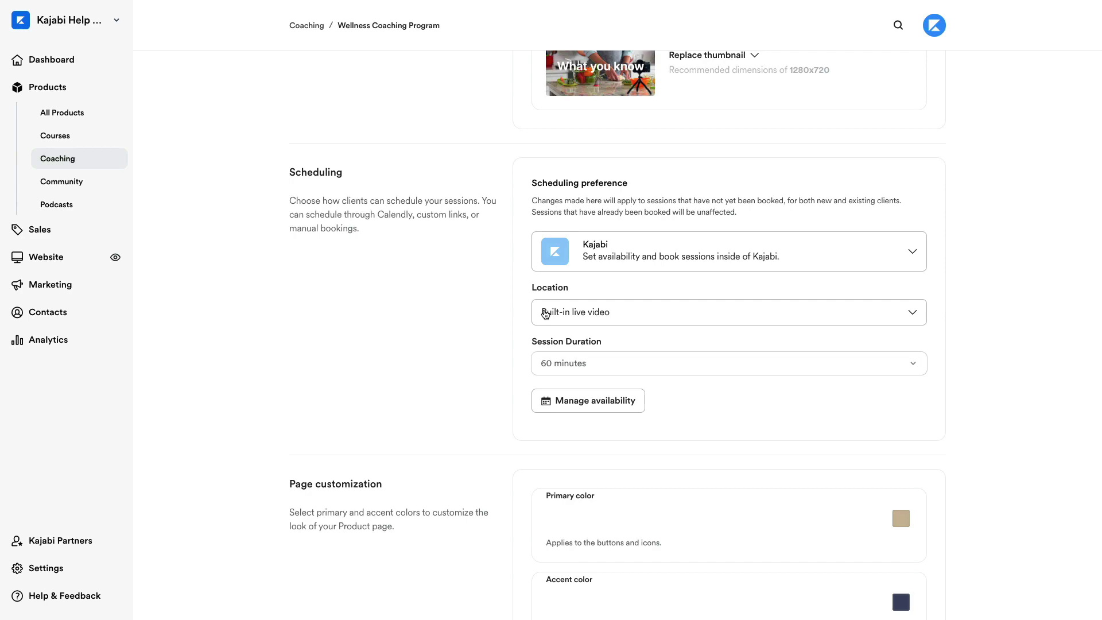
Keep Built-in live video as the Wellness Coaching Program's session location
left_click(544, 314)
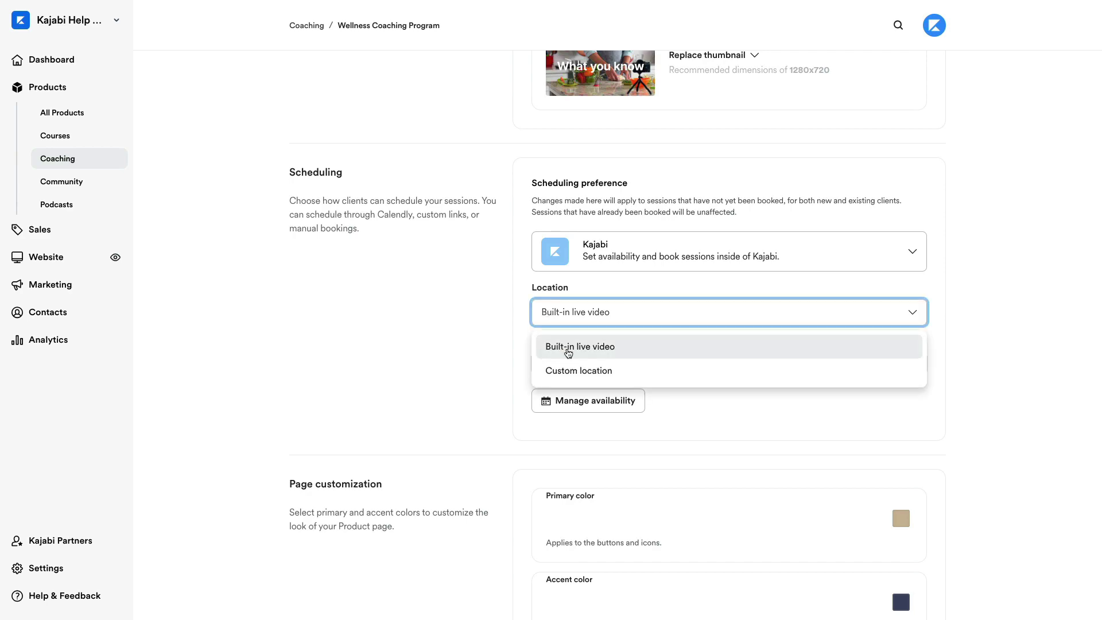
left_click(567, 352)
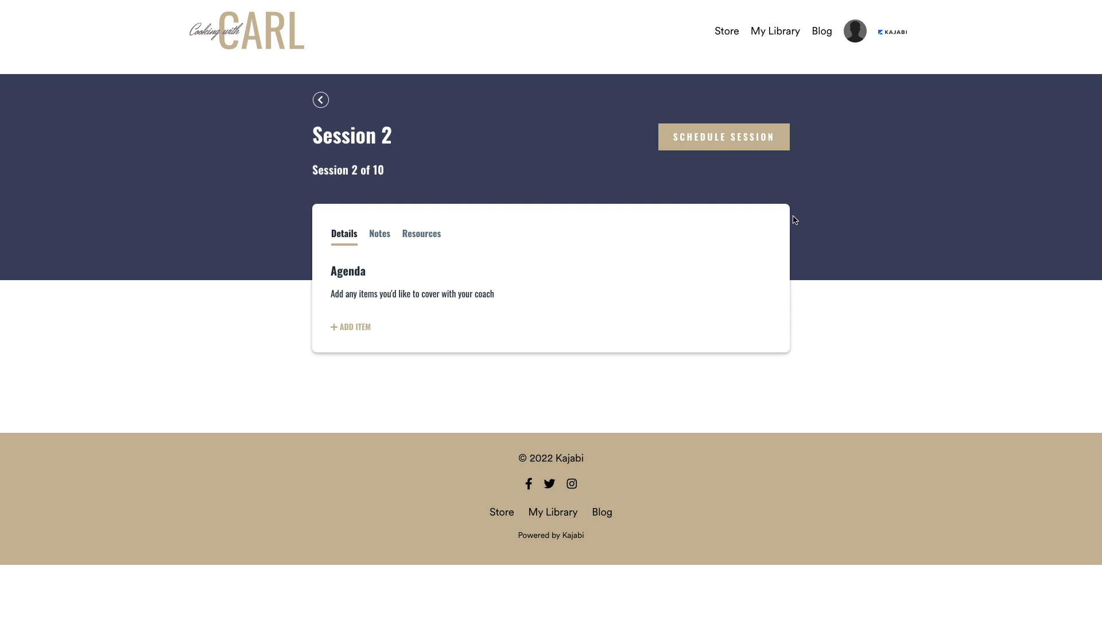
Book Session 2 for Thursday, July 28 at 11:00 AM
left_click(739, 144)
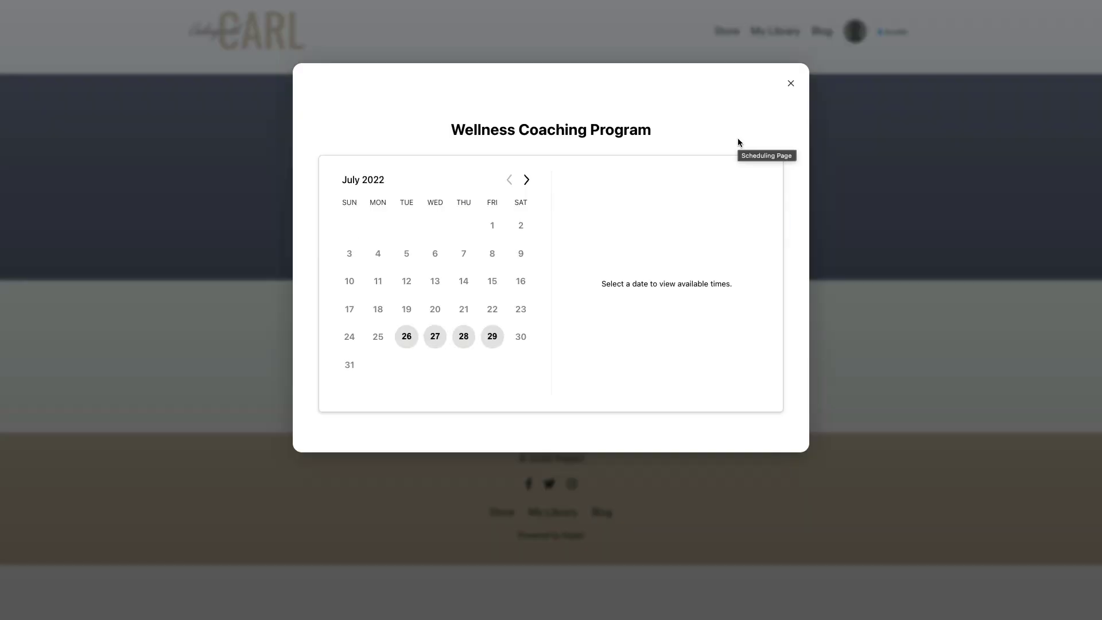
left_click(465, 338)
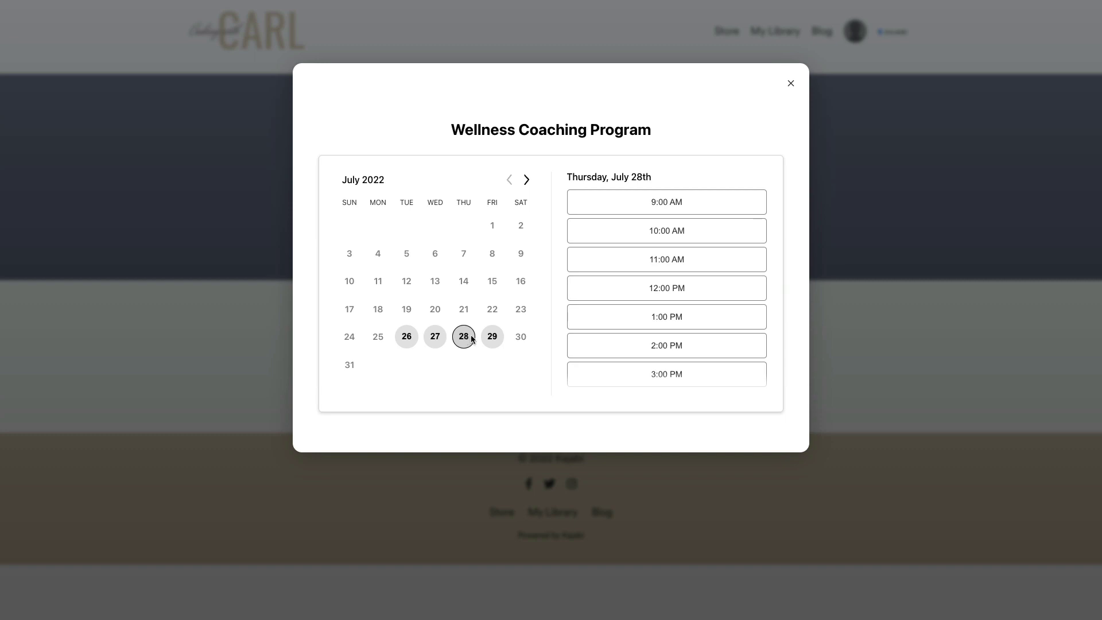
left_click(601, 262)
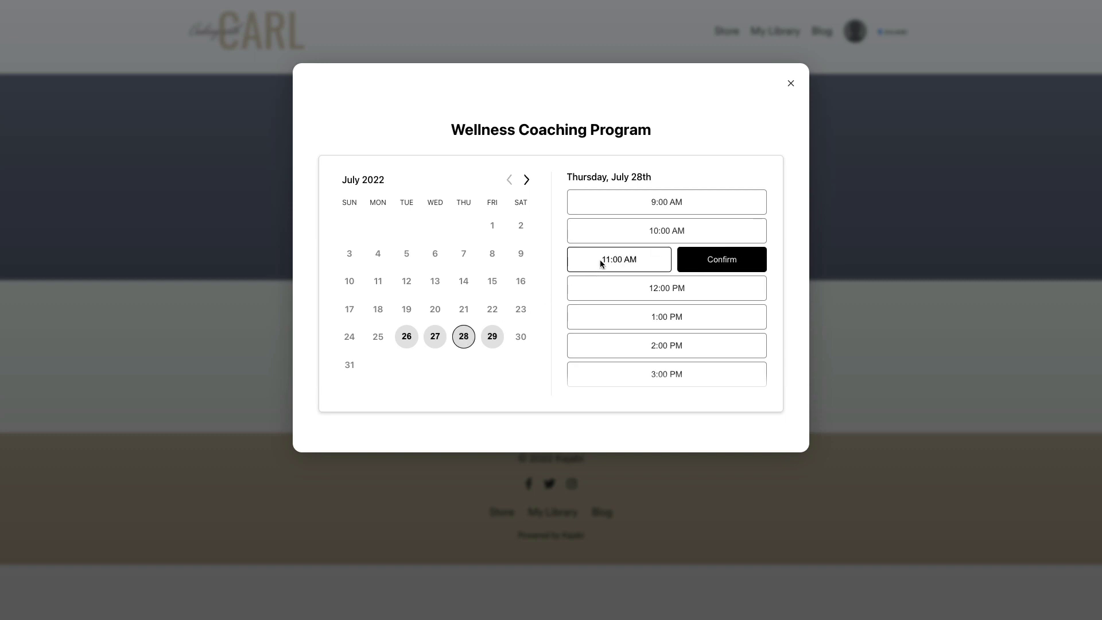
left_click(675, 262)
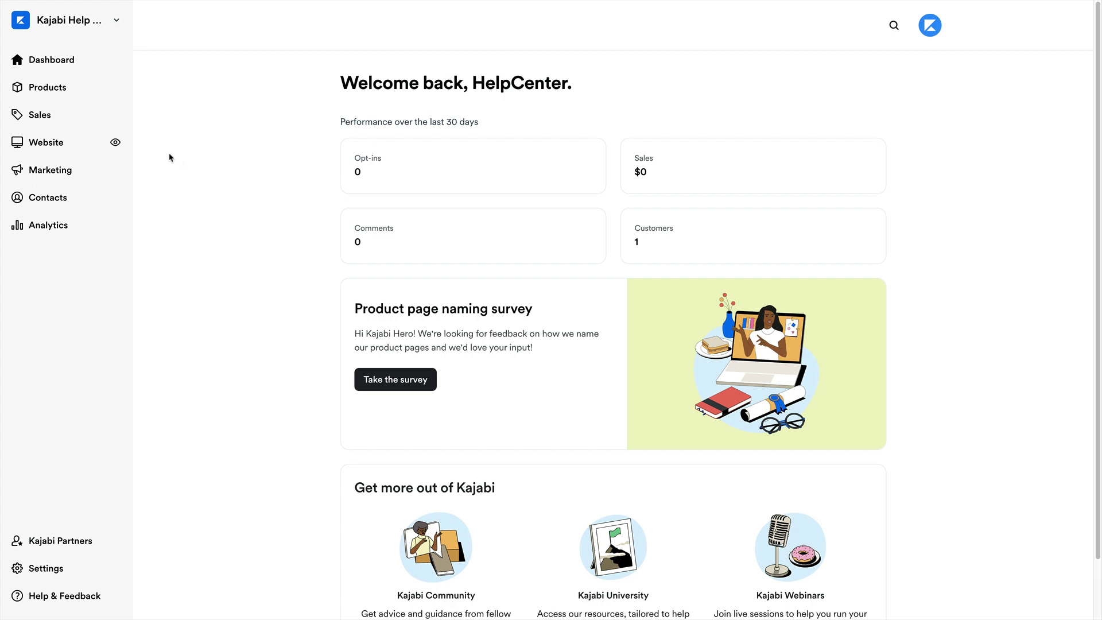
Go to Products > Coaching and show the Programs list
left_click(52, 86)
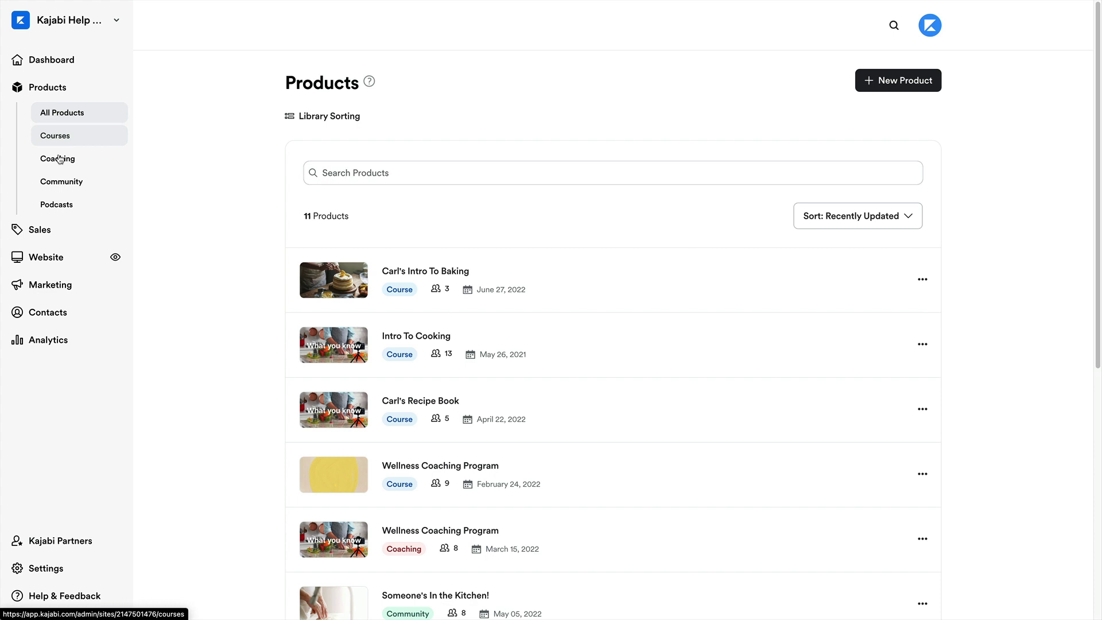
left_click(59, 161)
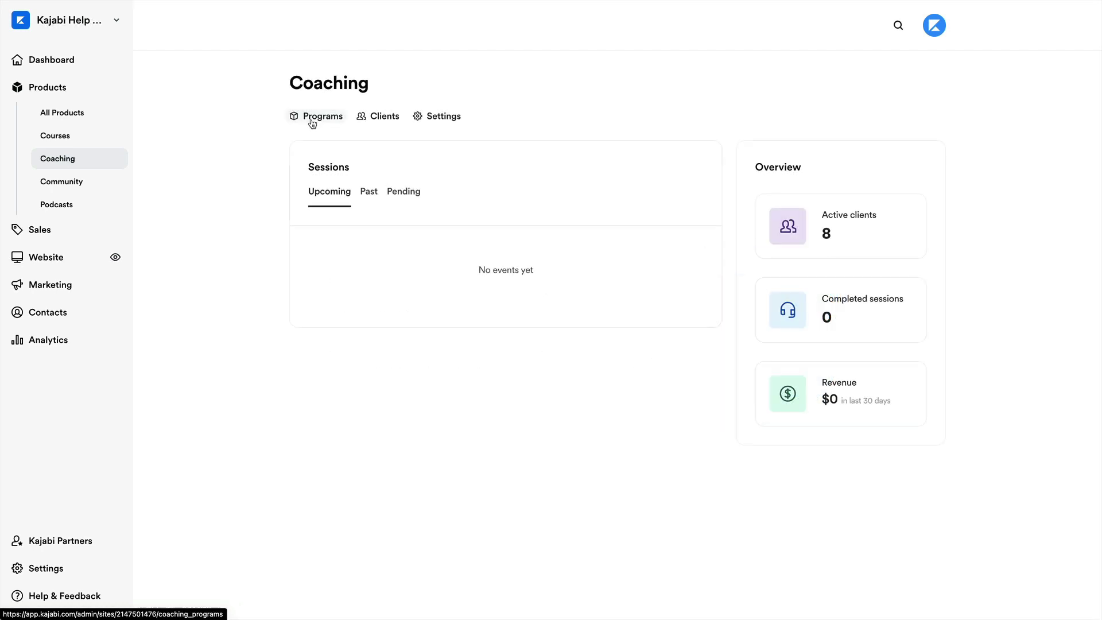
left_click(312, 120)
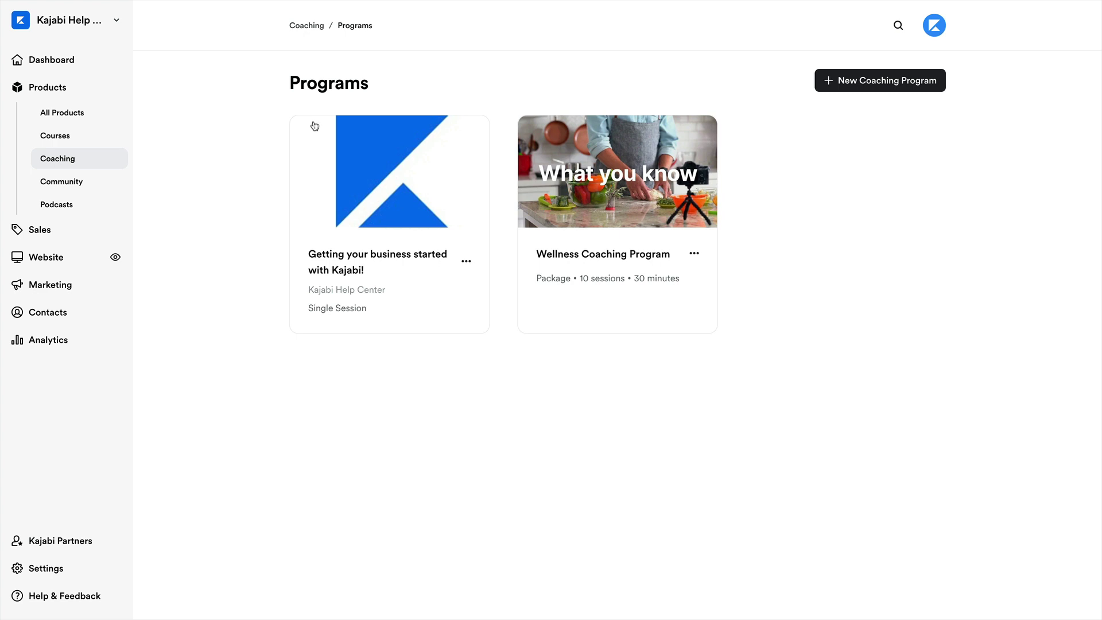
Start a new coaching program and make it a single-session program
left_click(855, 88)
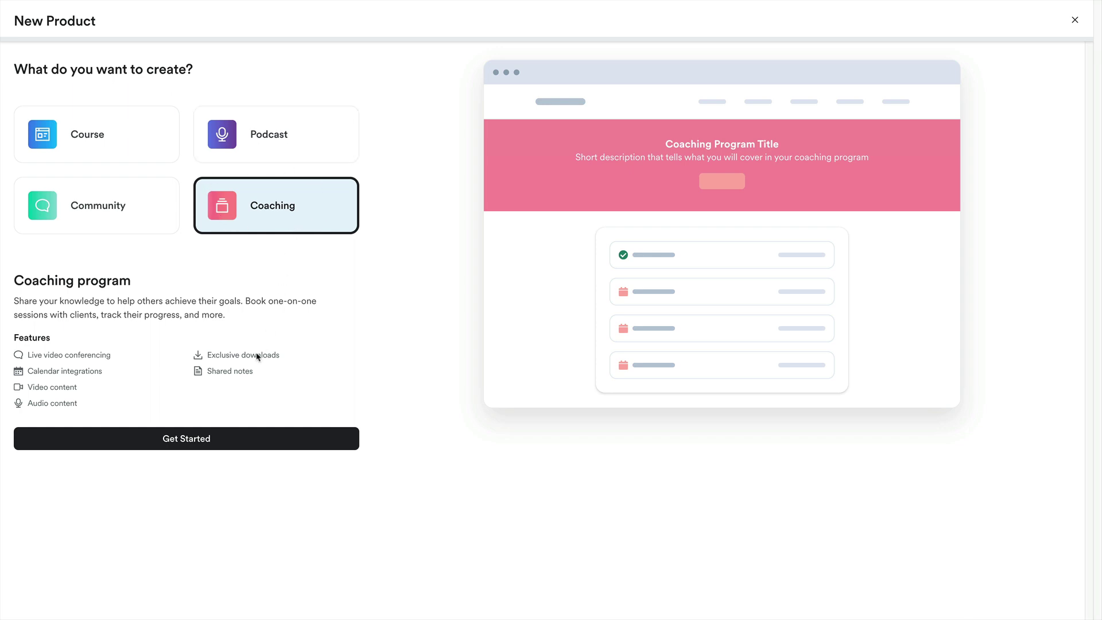
left_click(199, 439)
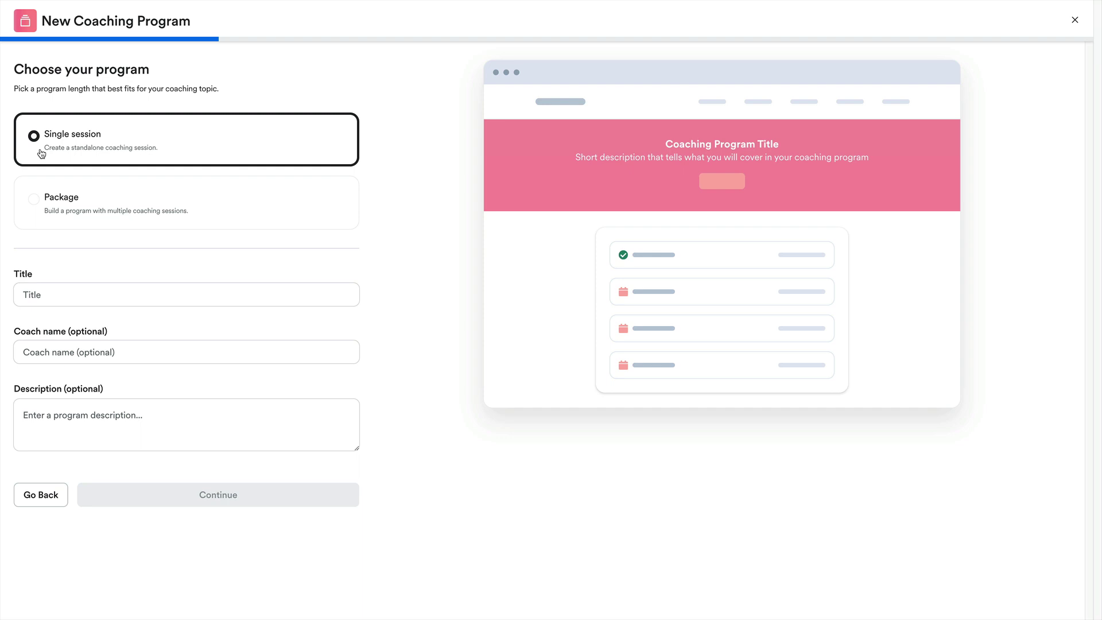
left_click(33, 199)
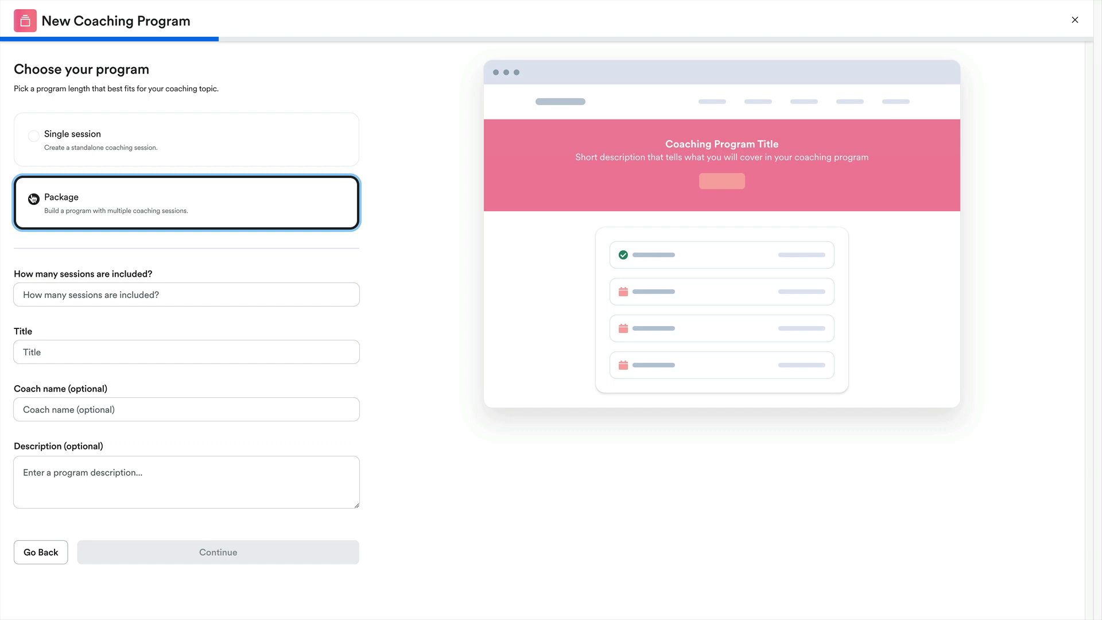
left_click(35, 140)
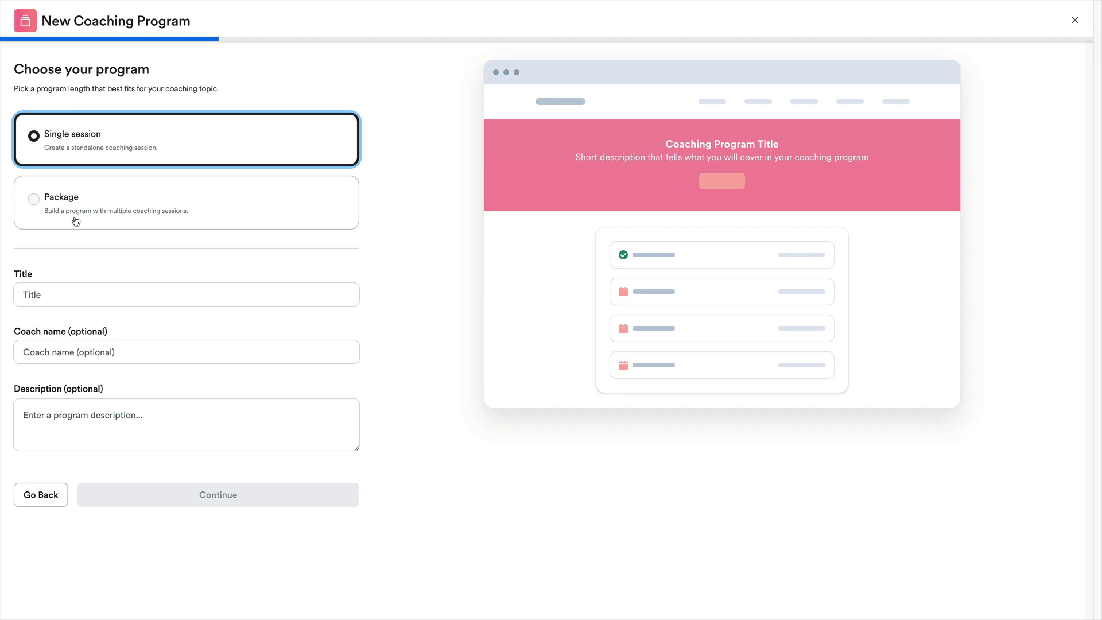
Title it '1:1 Dessert Making', enter the coach's name and paste in a description
left_click(64, 296)
type("1:1 Dessert Making")
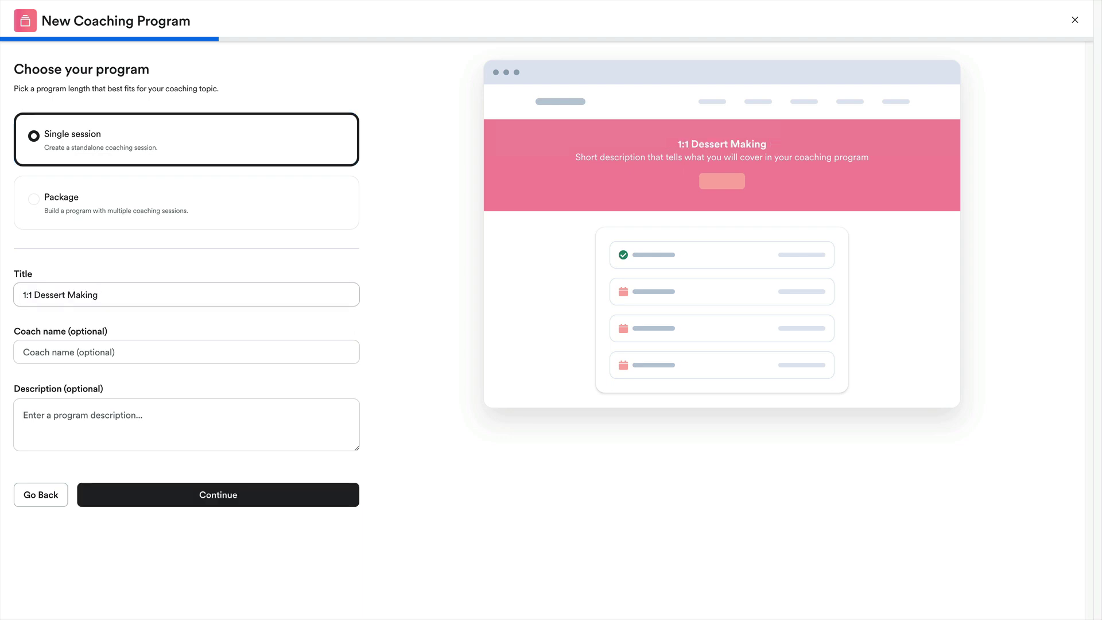
left_click(186, 352)
type("Carl")
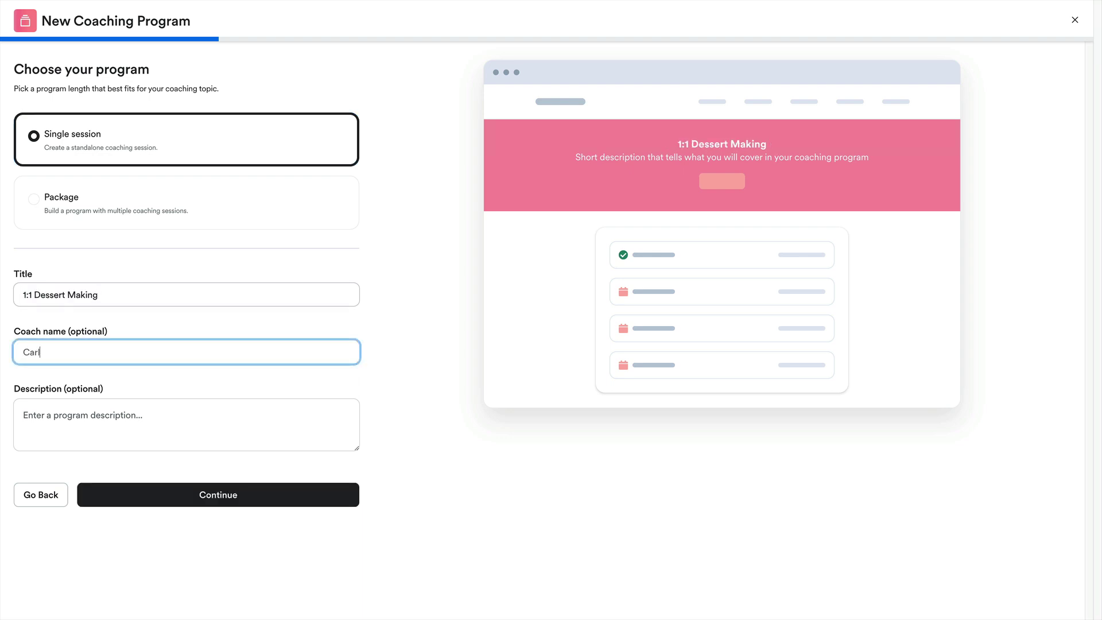
key("Tab")
type("In this 1:1 dessert-making session, you'll work alongside local superchef, Carl! Preparing the most extraordinary desserts!")
left_click(175, 298)
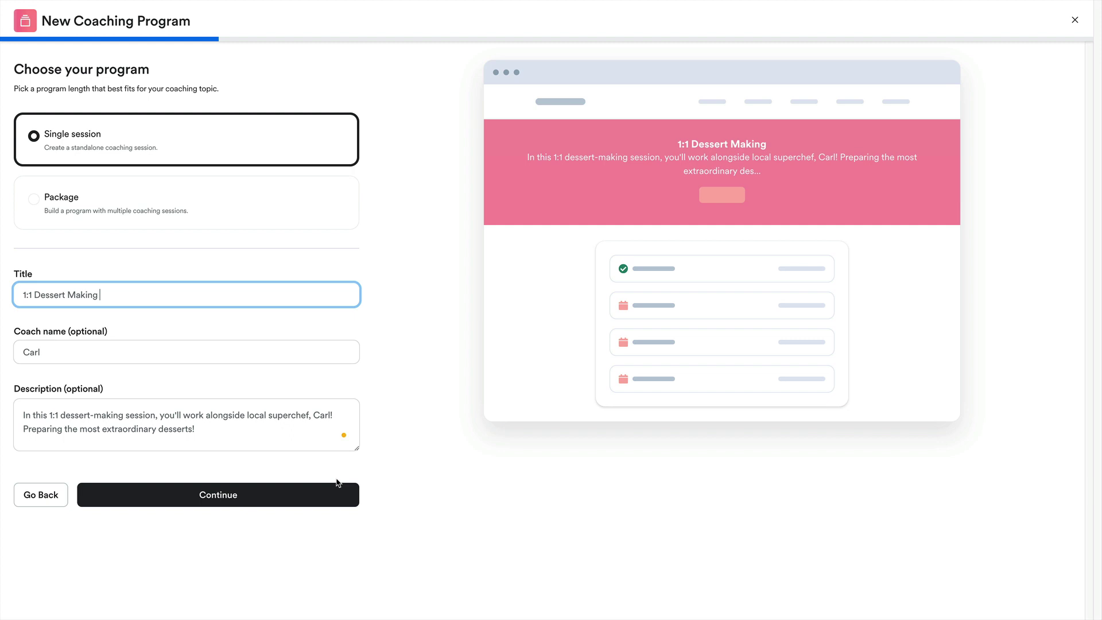
left_click(298, 495)
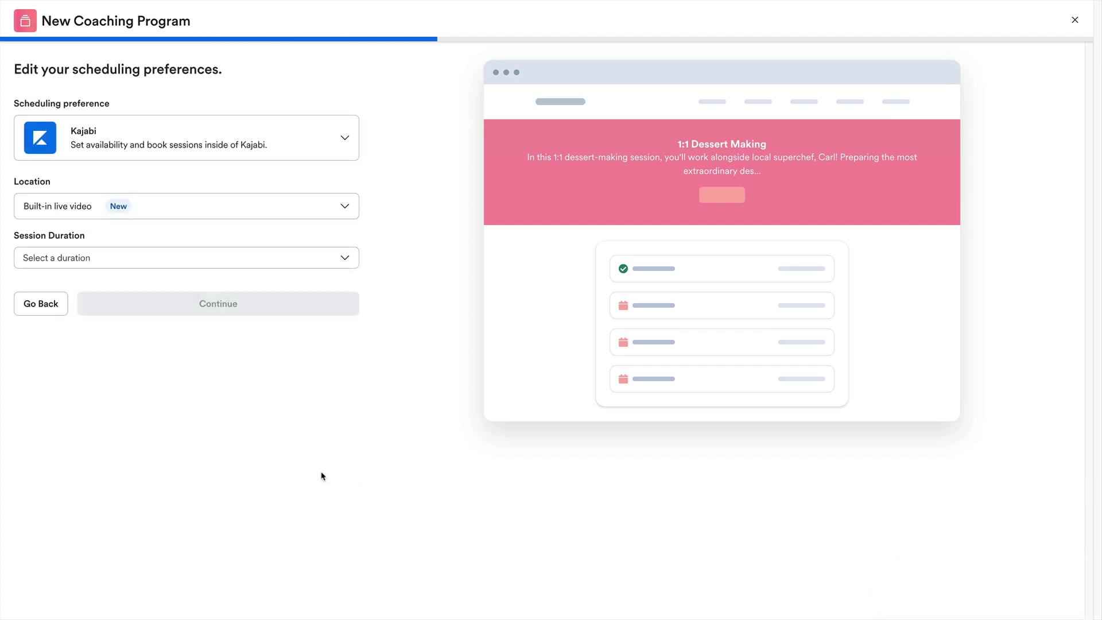
Choose Kajabi scheduling, Built-in live video location and 60-minute session duration
left_click(280, 150)
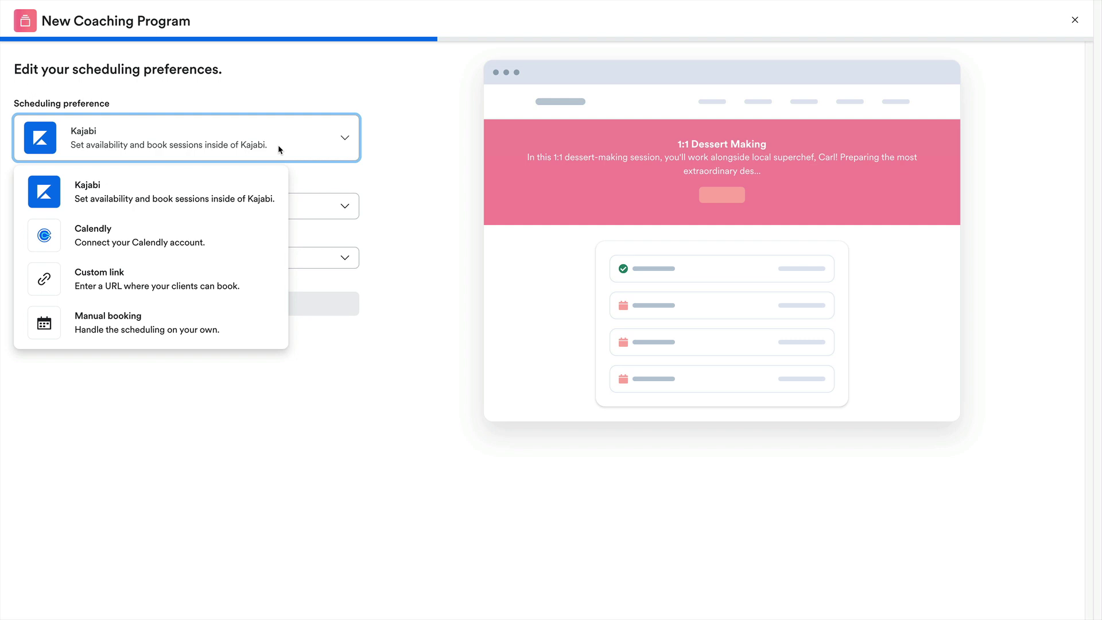
left_click(240, 194)
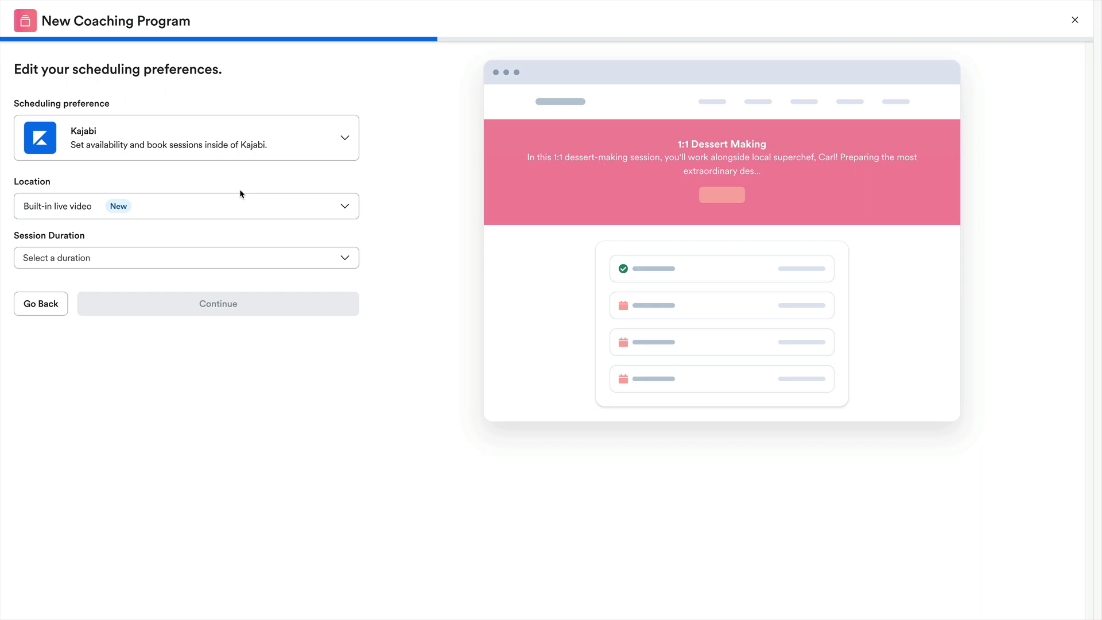
left_click(227, 207)
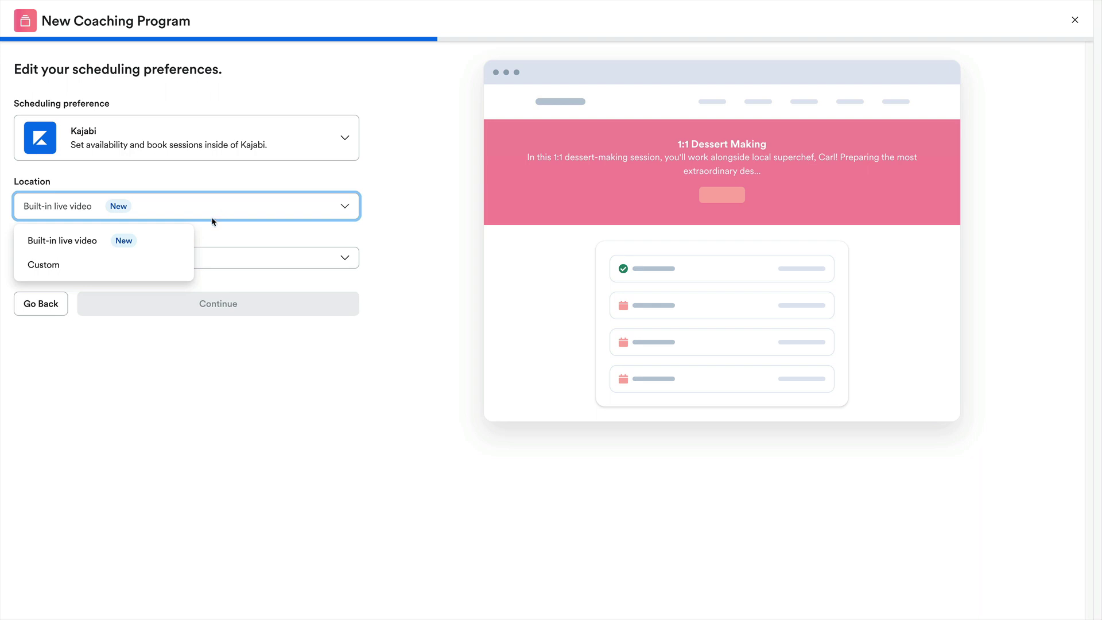
left_click(153, 266)
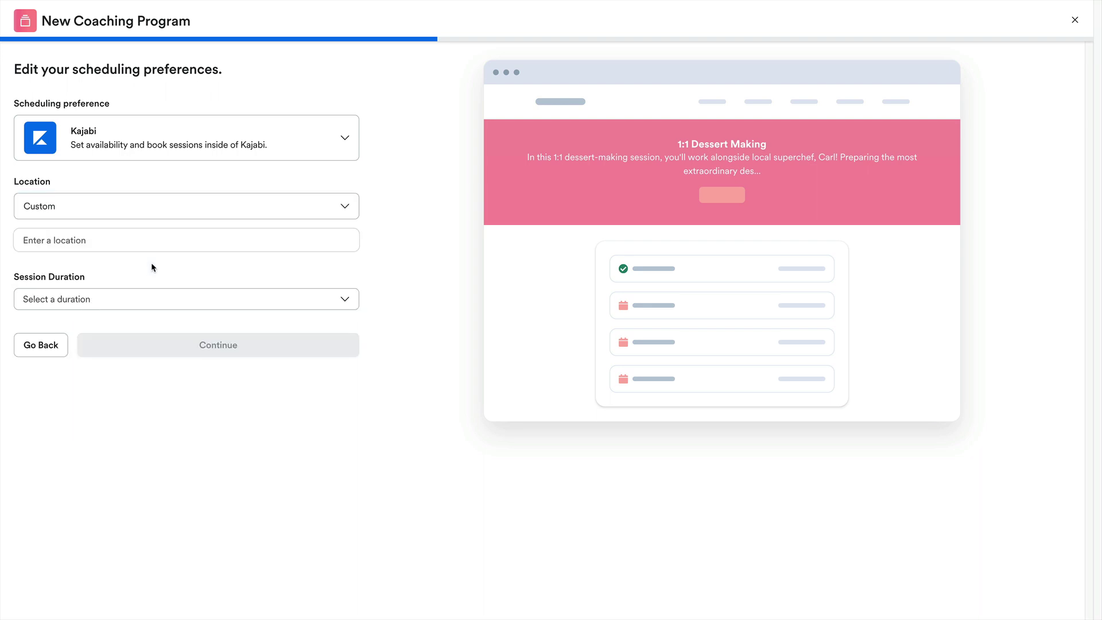
left_click(175, 213)
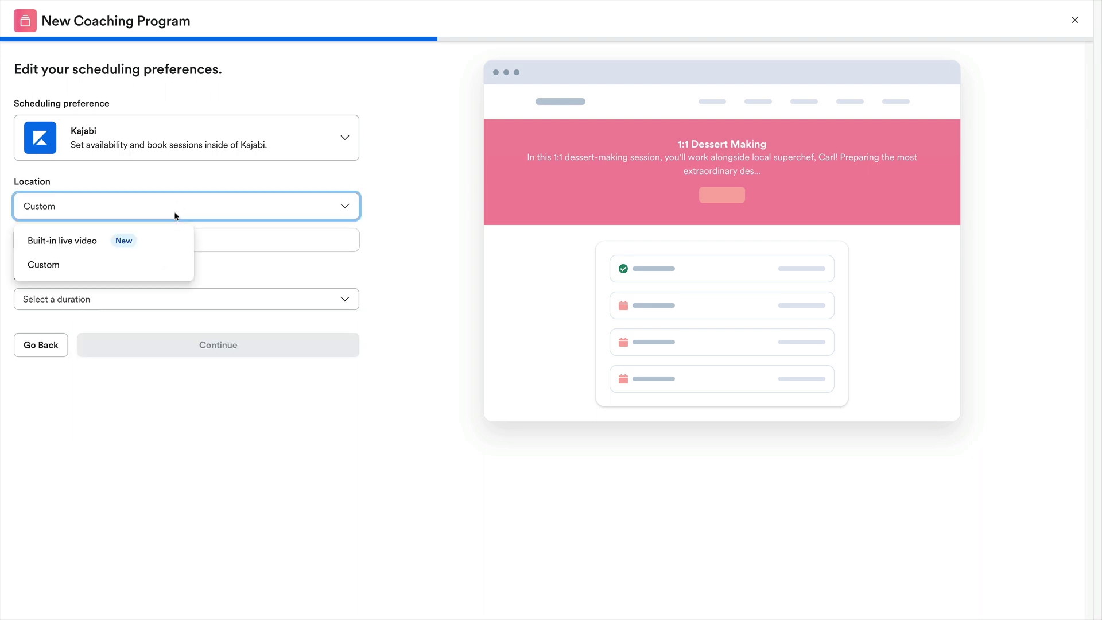
left_click(161, 242)
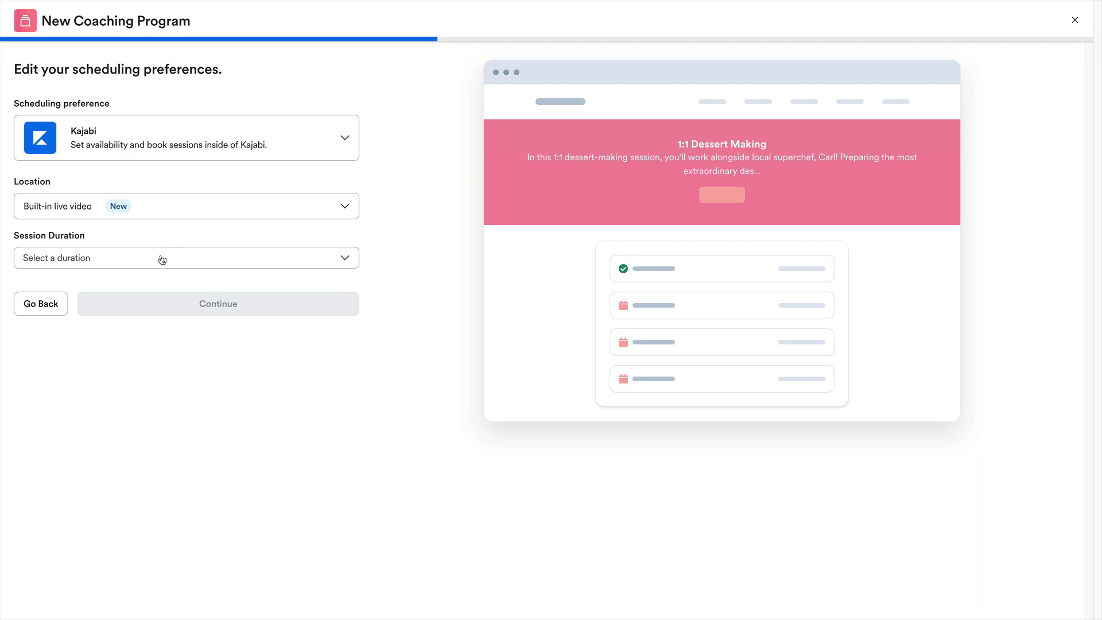
left_click(161, 258)
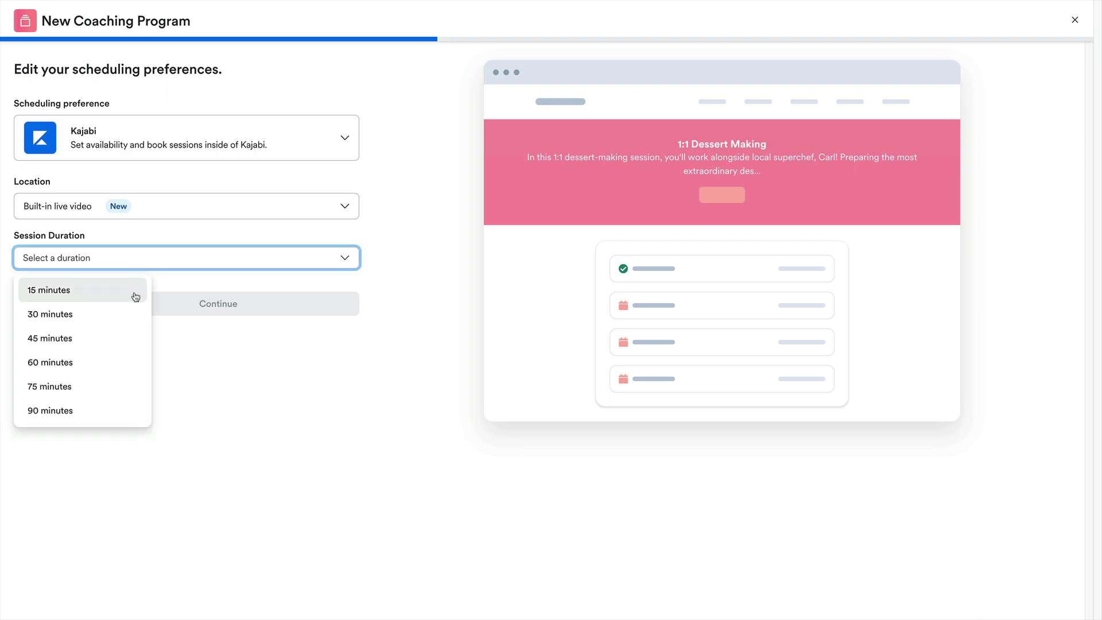
left_click(121, 363)
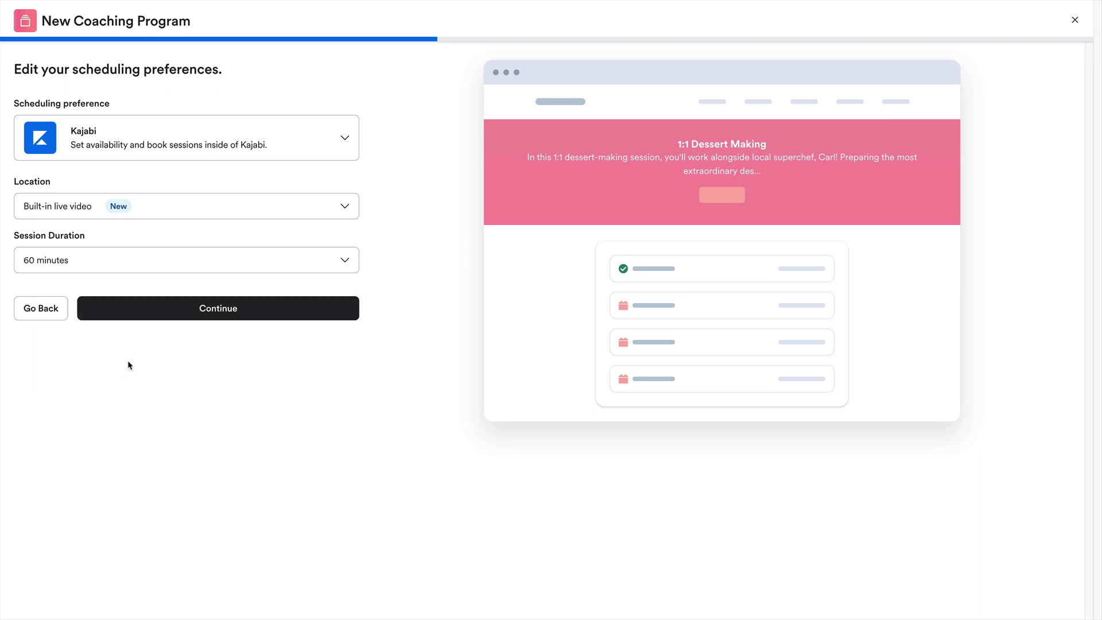
Finish creating 1:1 Dessert Making and review its Scheduling settings
left_click(211, 310)
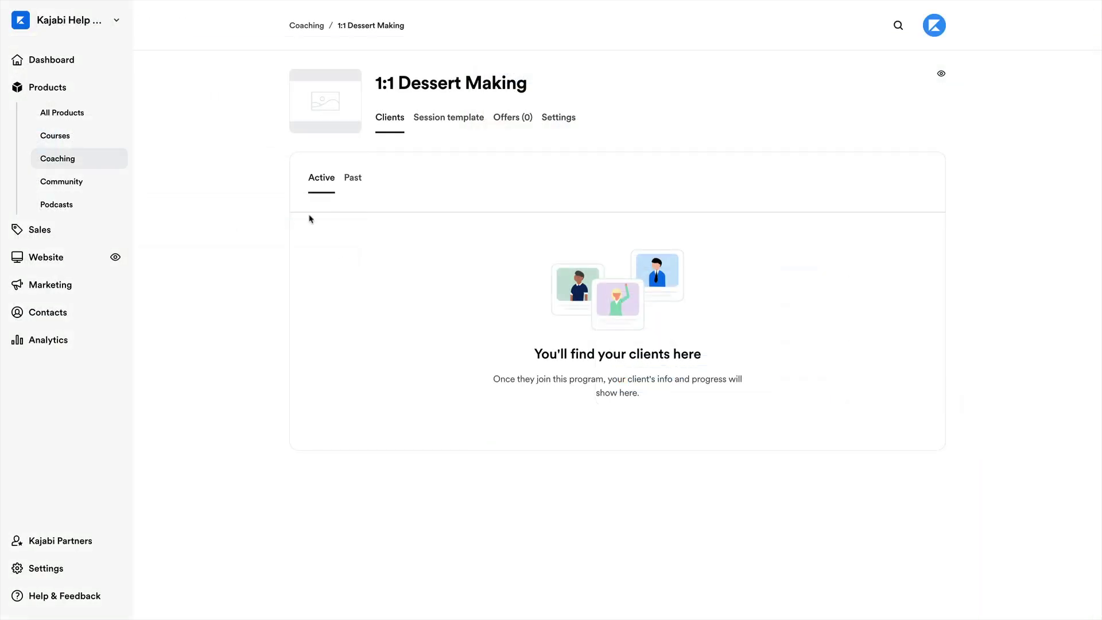
left_click(557, 123)
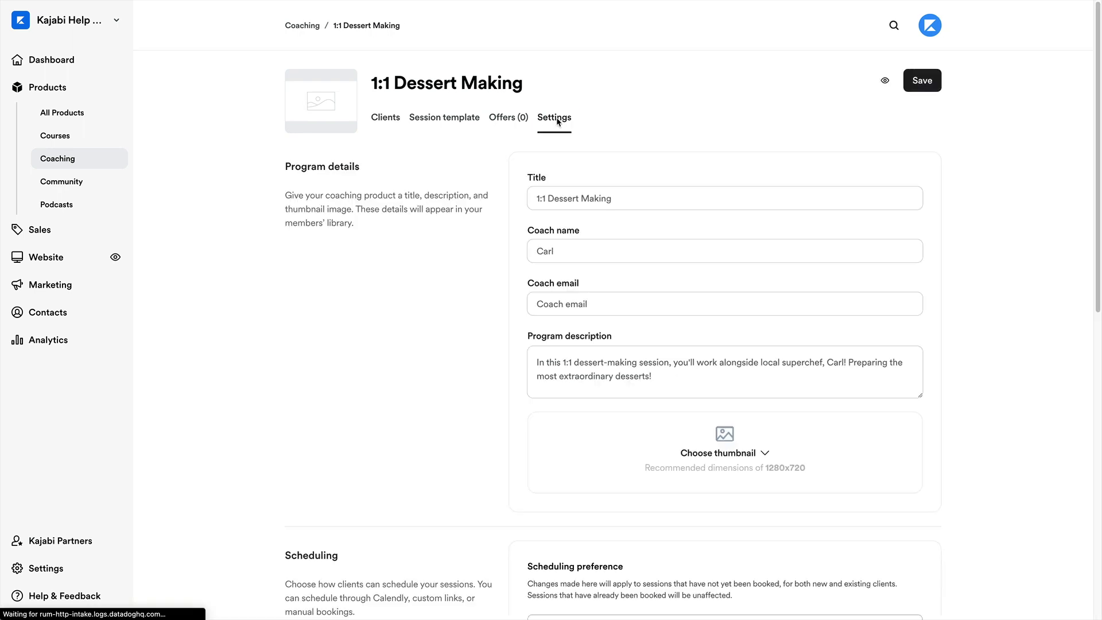
scroll(557, 123, "down", 6)
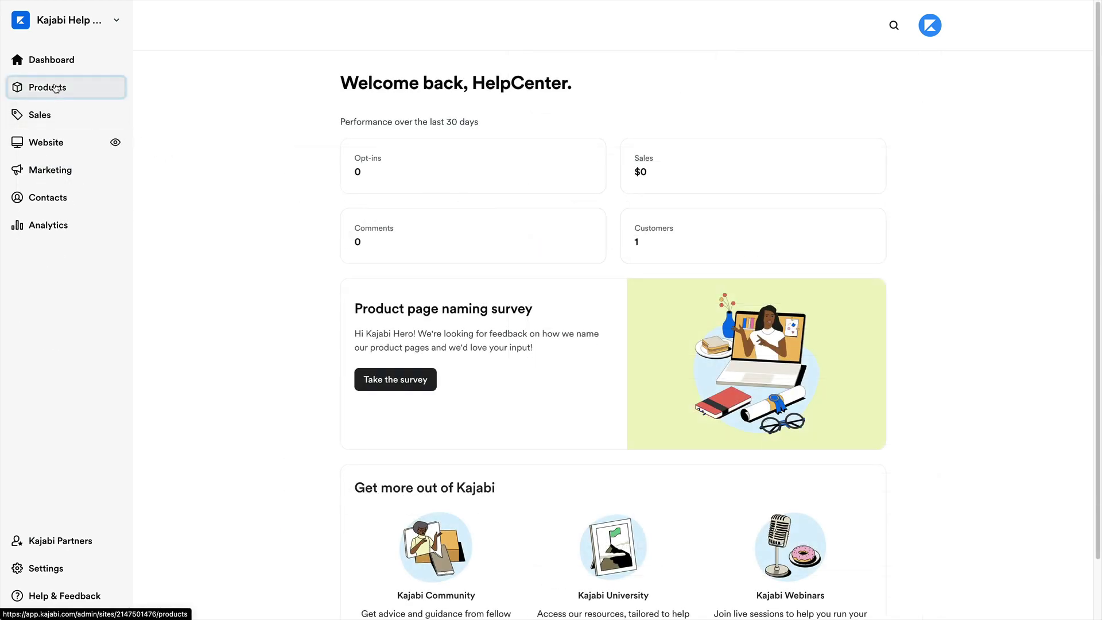
Open the Wellness Coaching Program's Settings from the Coaching Programs list
left_click(56, 88)
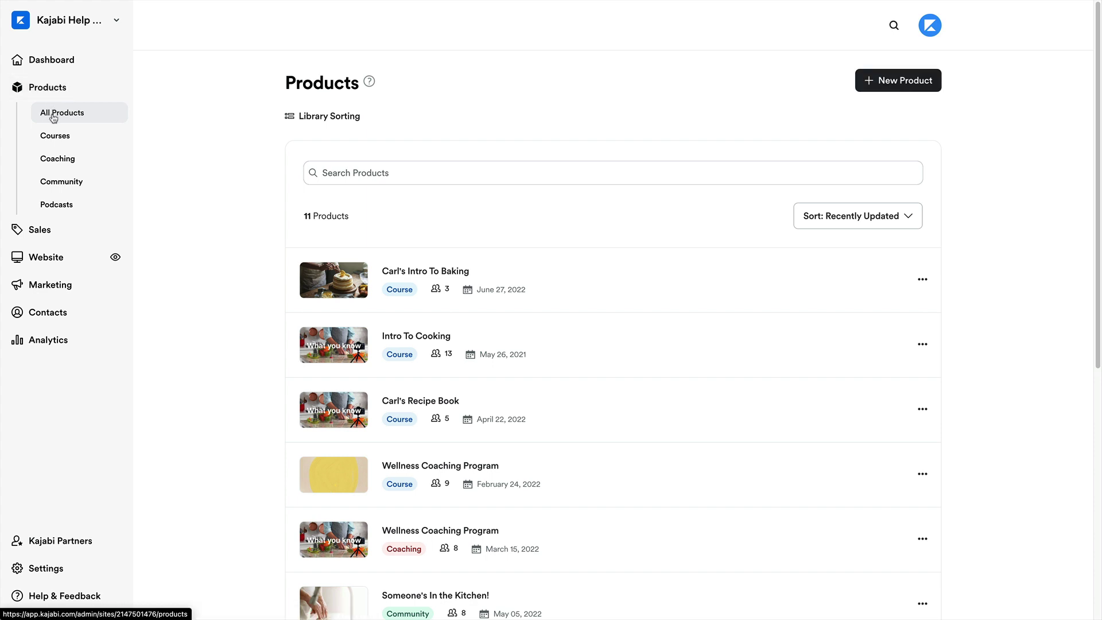
left_click(54, 157)
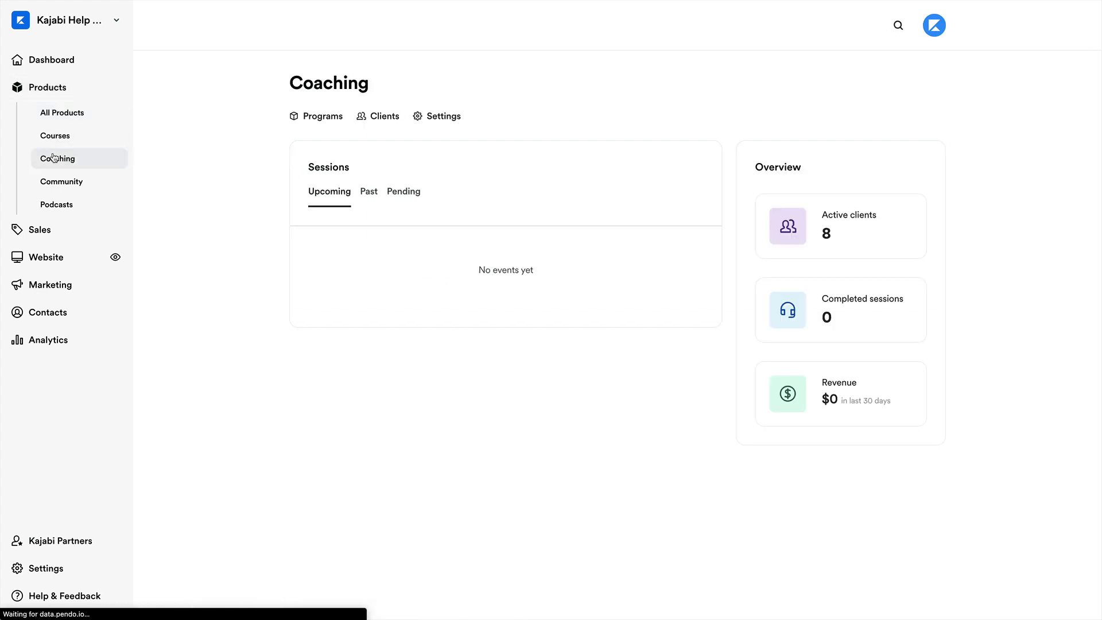
left_click(307, 117)
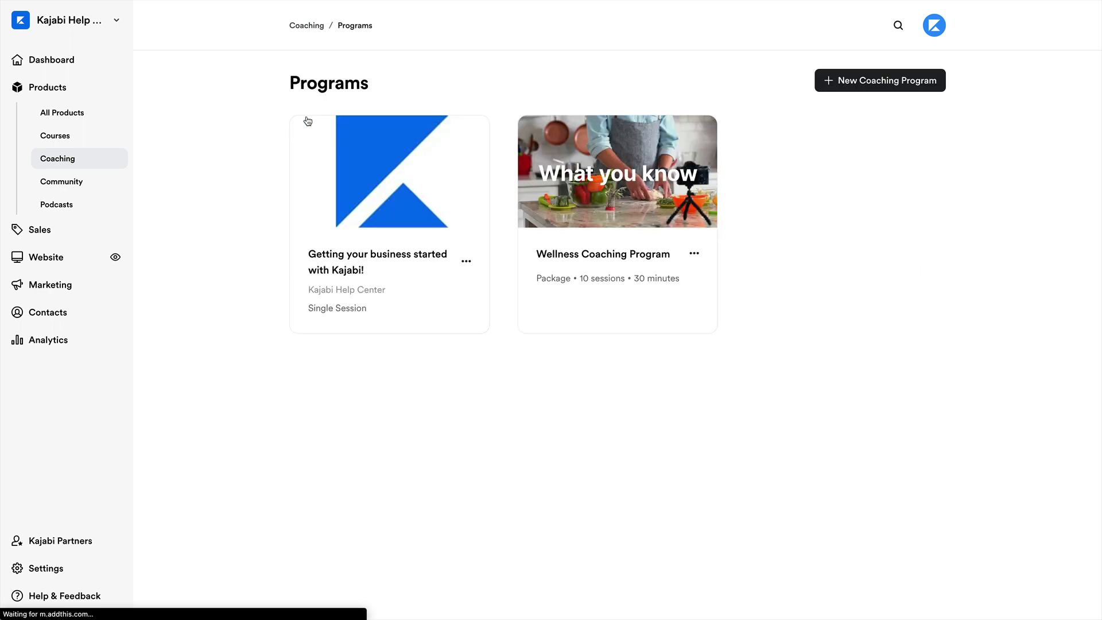
left_click(578, 163)
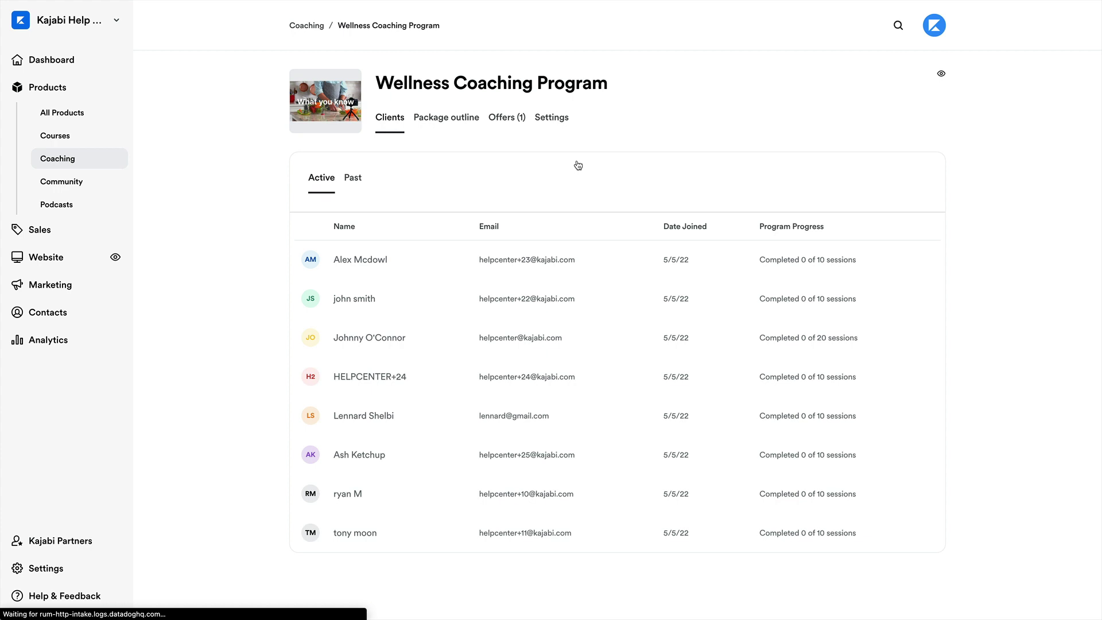
left_click(556, 118)
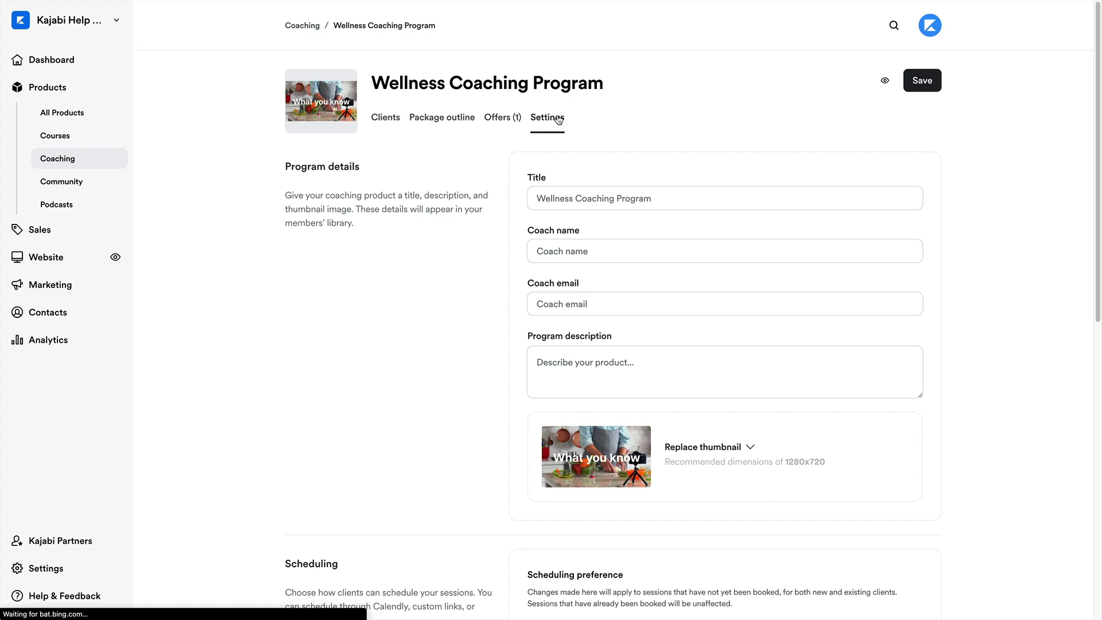
Set Kajabi scheduling, Built-in live video location and 60-minute sessions for Wellness Coaching
scroll(558, 119, "down", 8)
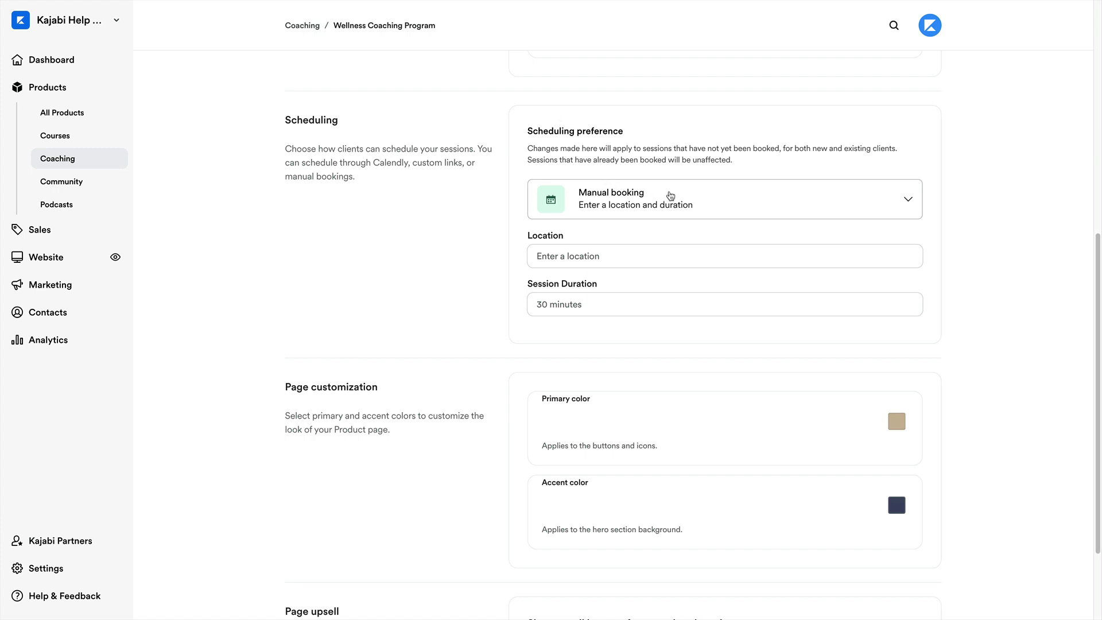
left_click(676, 195)
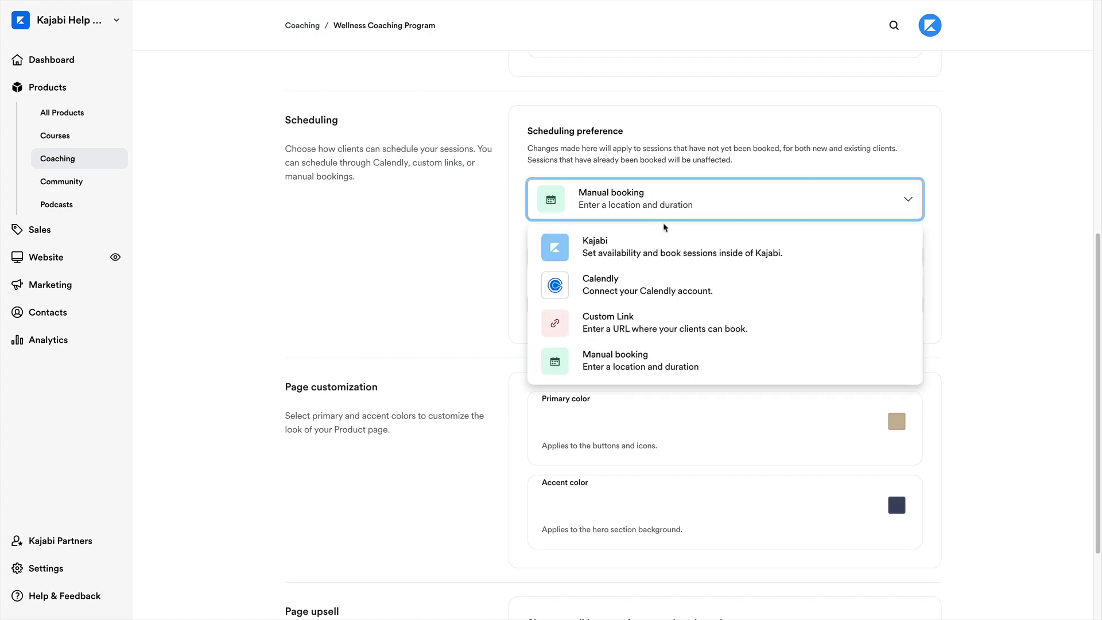
left_click(656, 242)
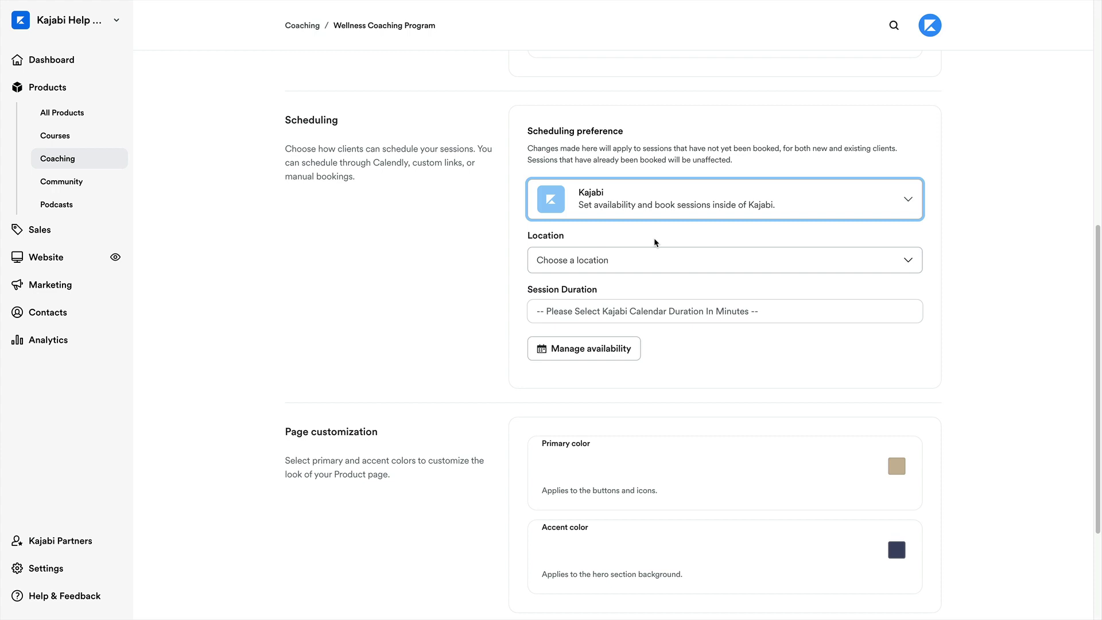
left_click(643, 261)
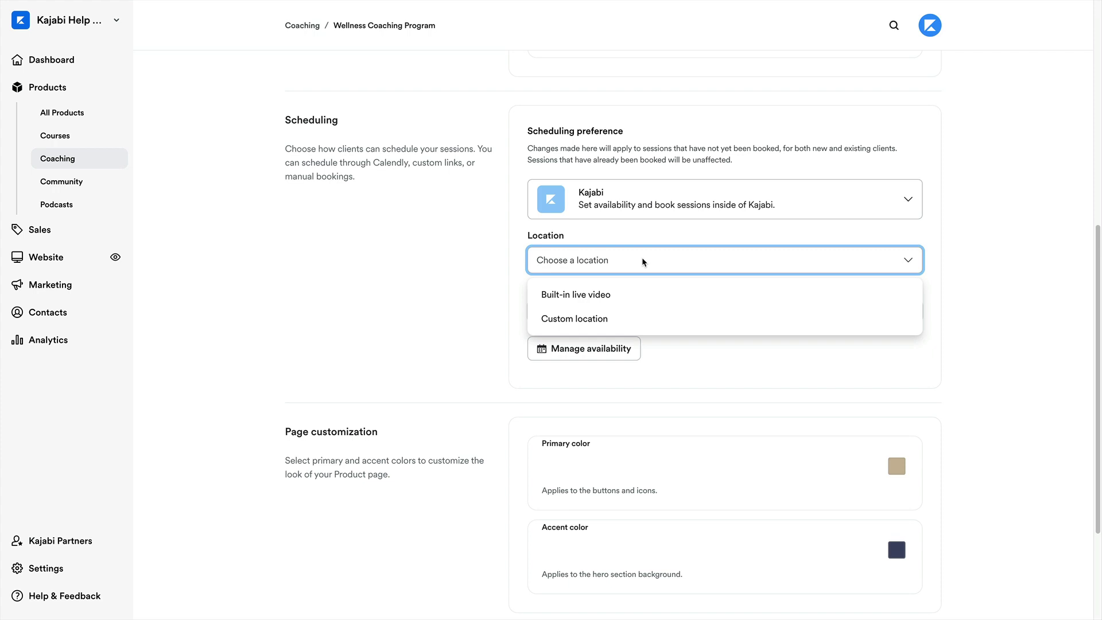
left_click(622, 293)
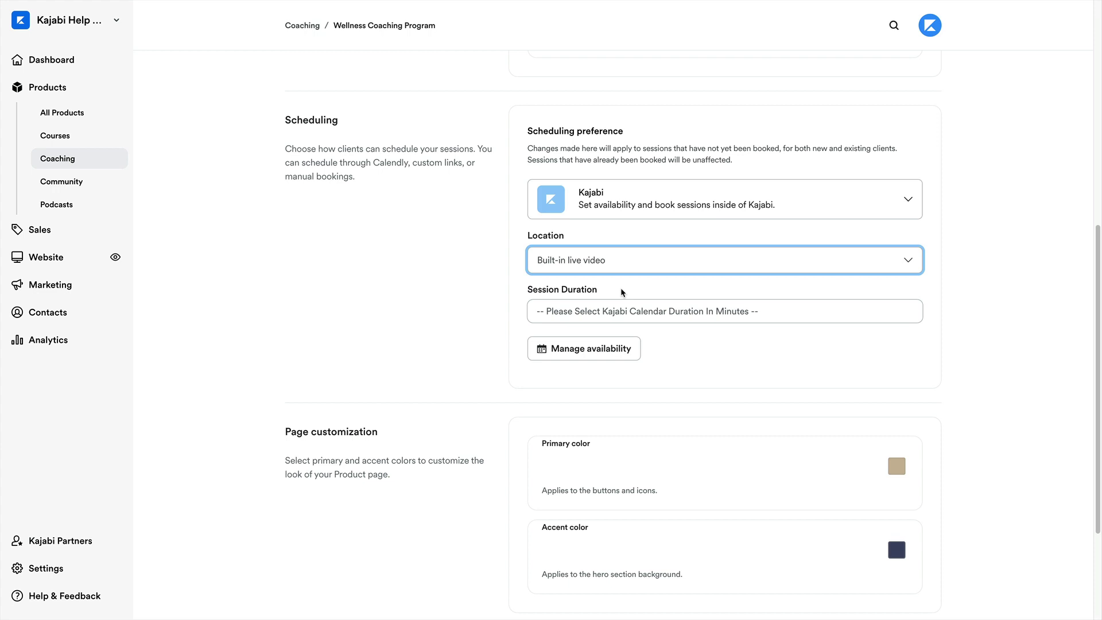
left_click(617, 309)
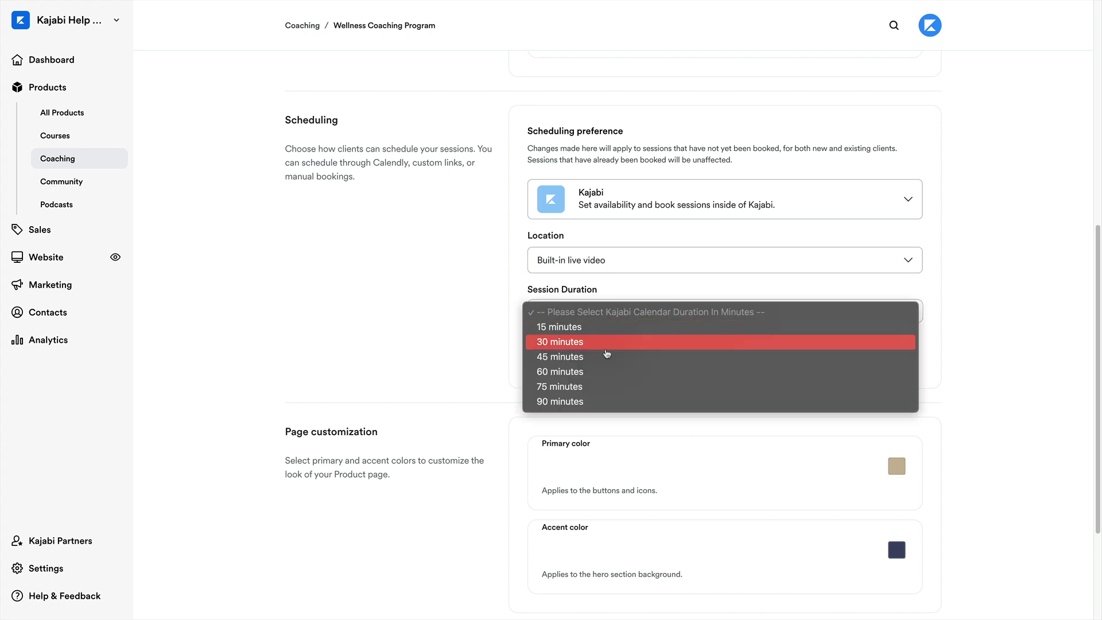
left_click(604, 372)
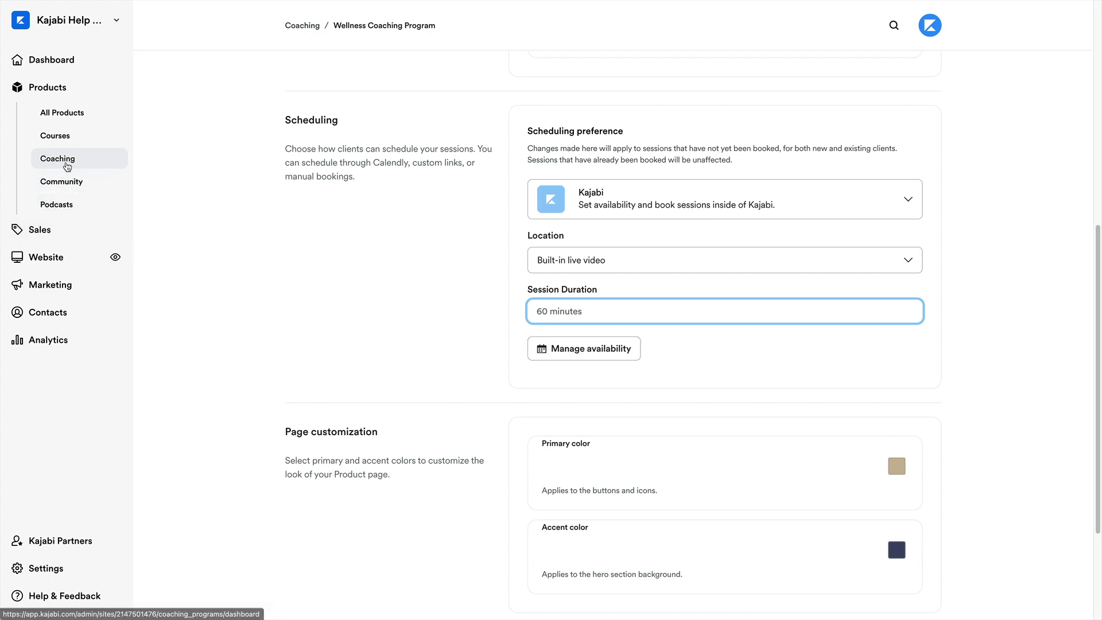
Add availability slots: Monday 10:30am–1:00pm and Tuesday 8:00am–12:00pm
left_click(67, 166)
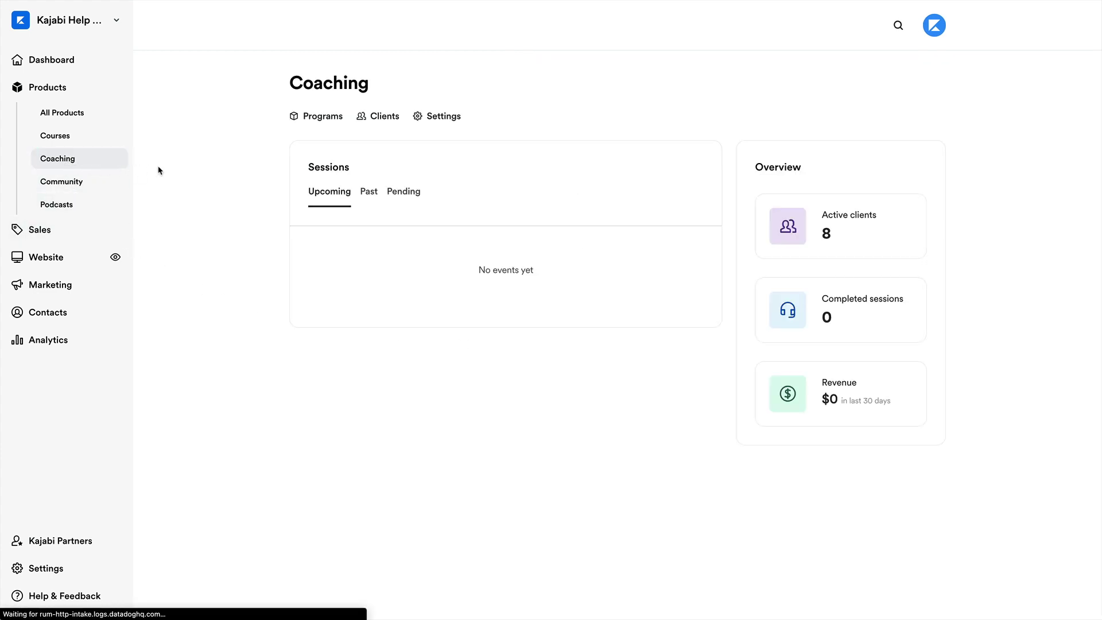
left_click(446, 121)
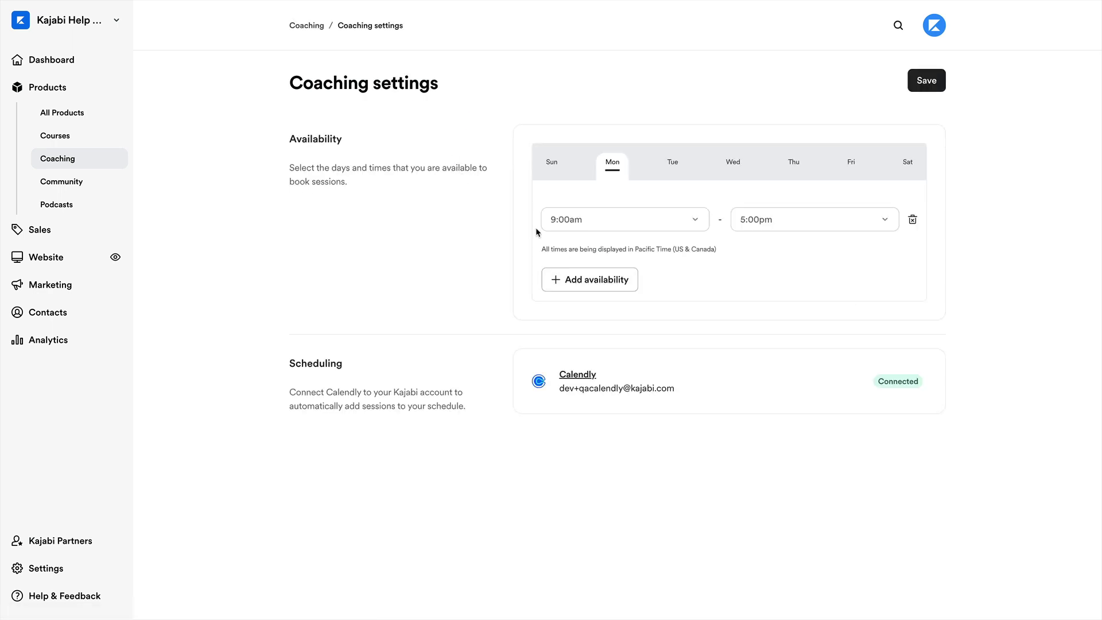
left_click(584, 280)
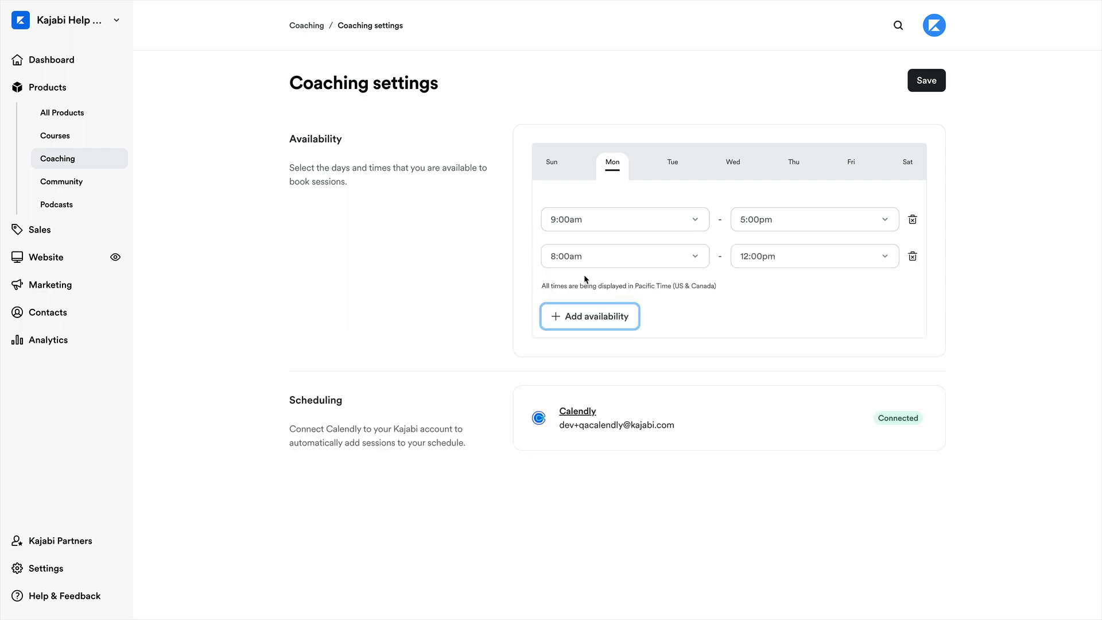
left_click(610, 256)
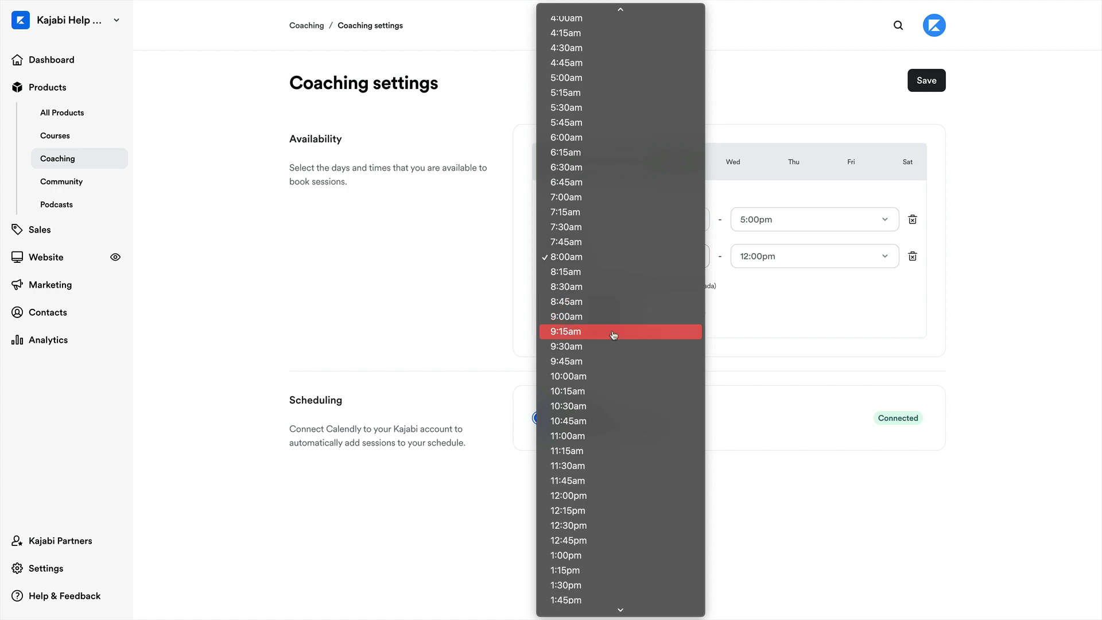
left_click(614, 407)
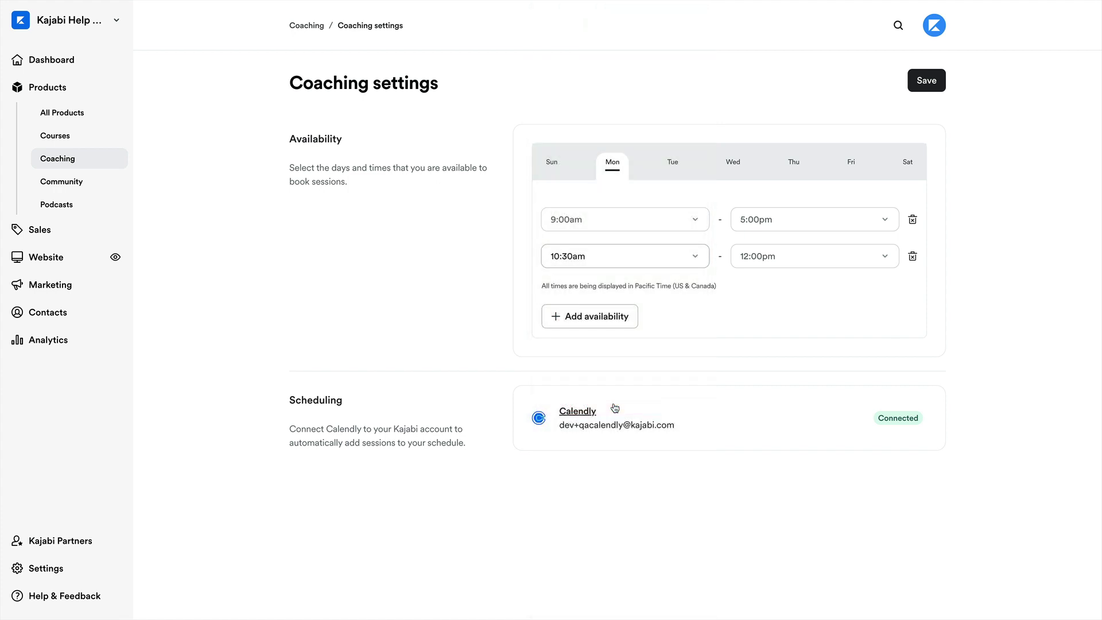
left_click(782, 264)
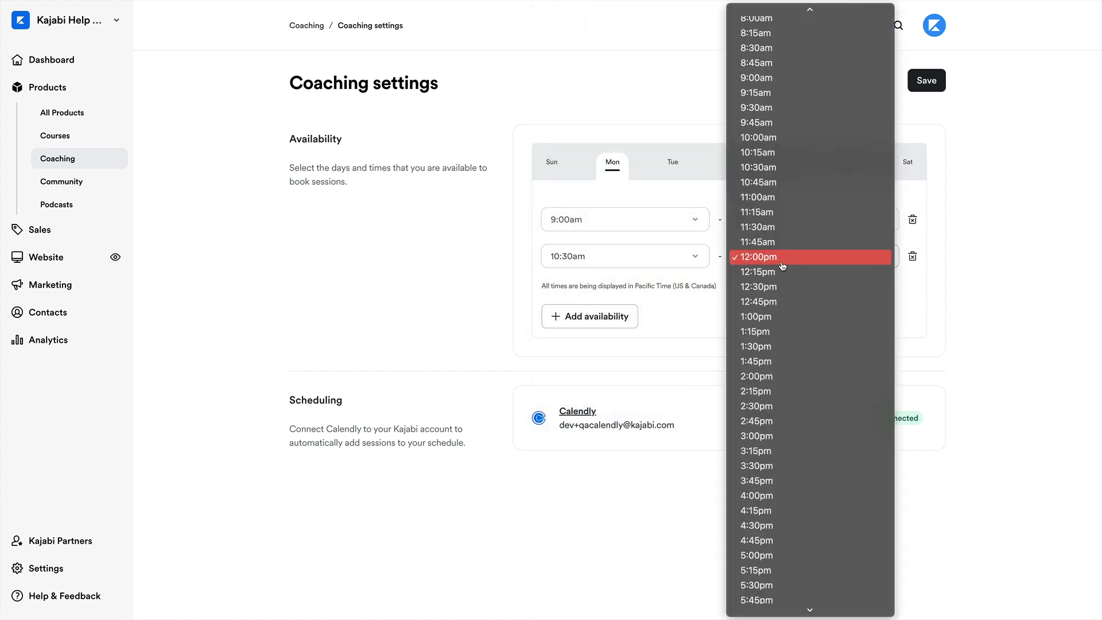
left_click(782, 318)
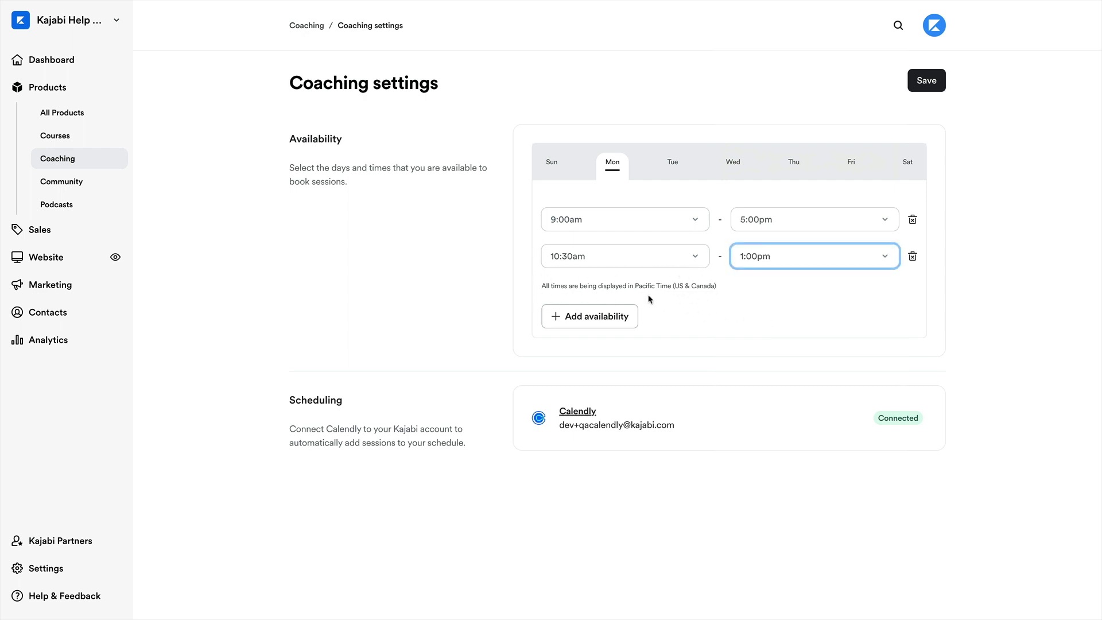
left_click(674, 167)
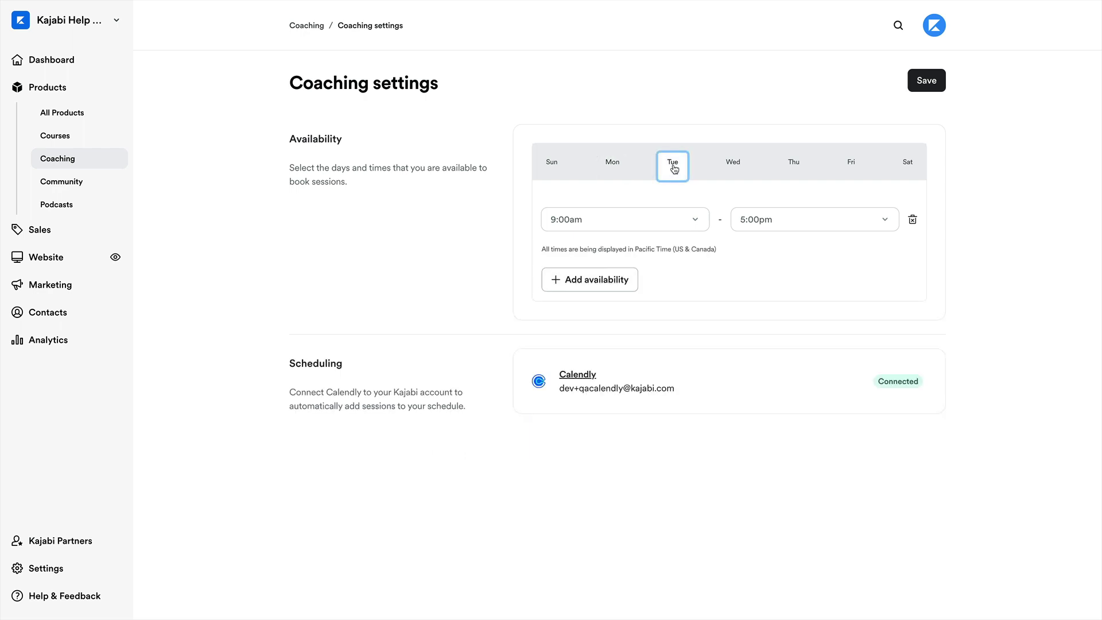
left_click(597, 280)
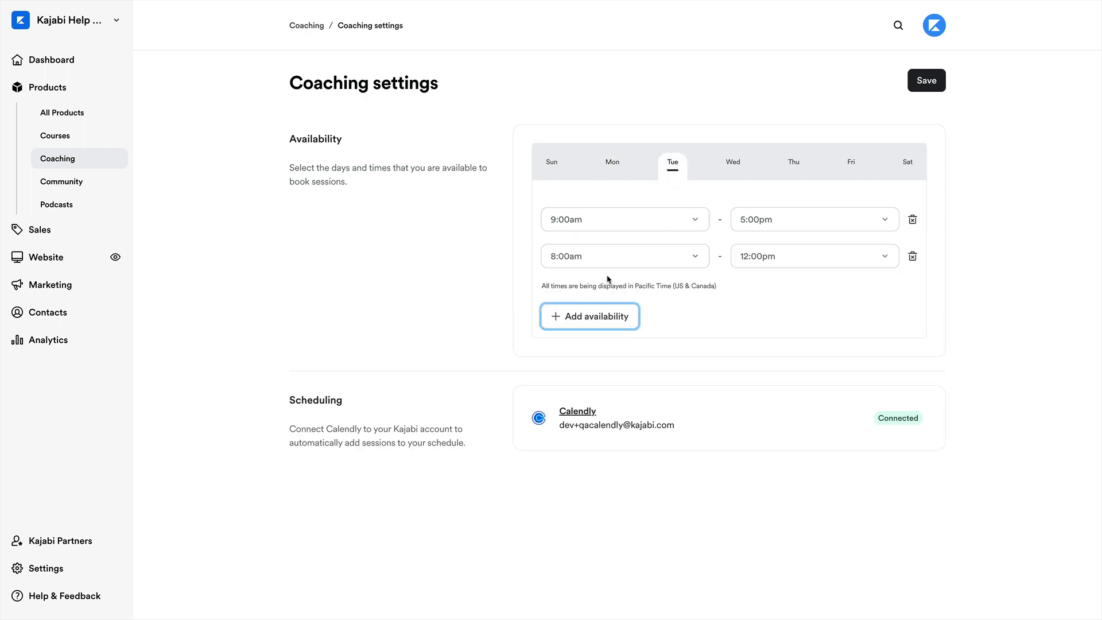
Save the updated Monday and Tuesday coaching availability
left_click(930, 85)
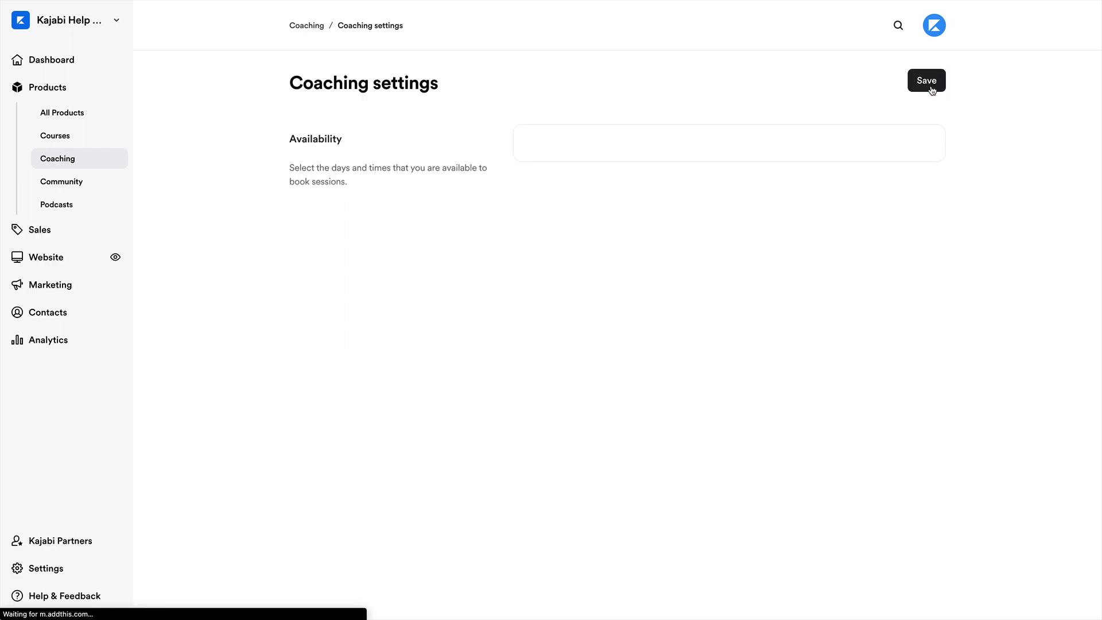